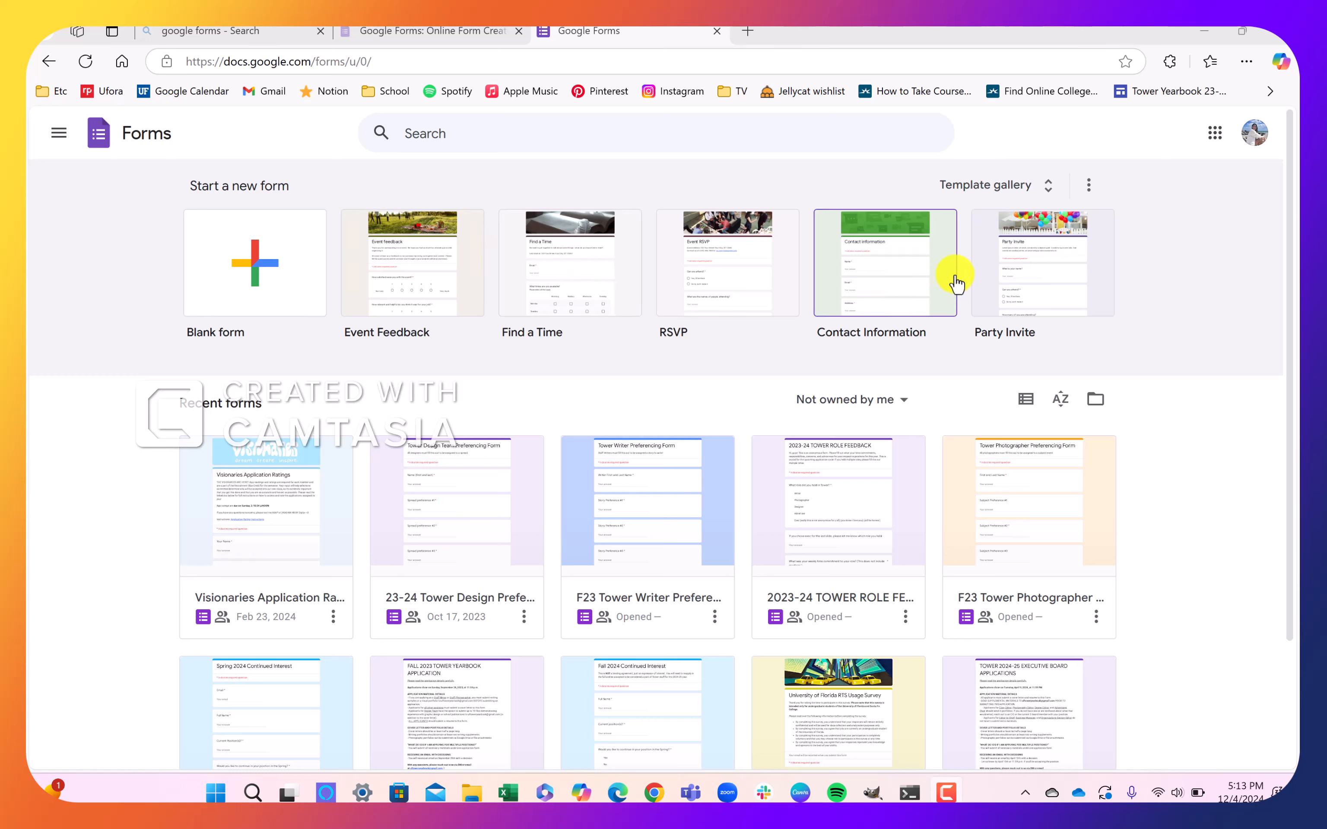
Create a blank form titled "Module 1 Feedback Form" with a description thanking participants and requesting their feedback by 12/6/2024
{"action": "left_click", "coordinate": [254, 269]}
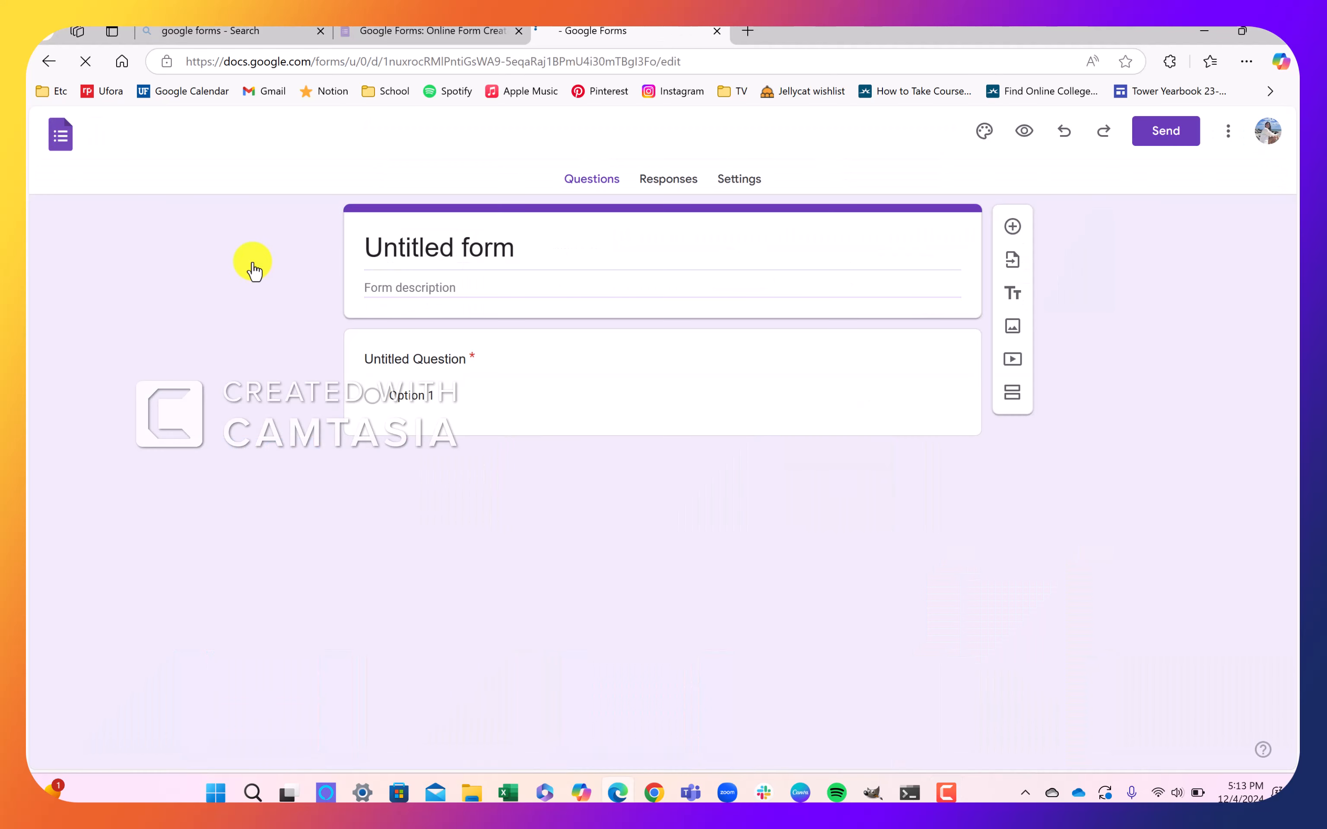
{"action": "double_click", "coordinate": [426, 244]}
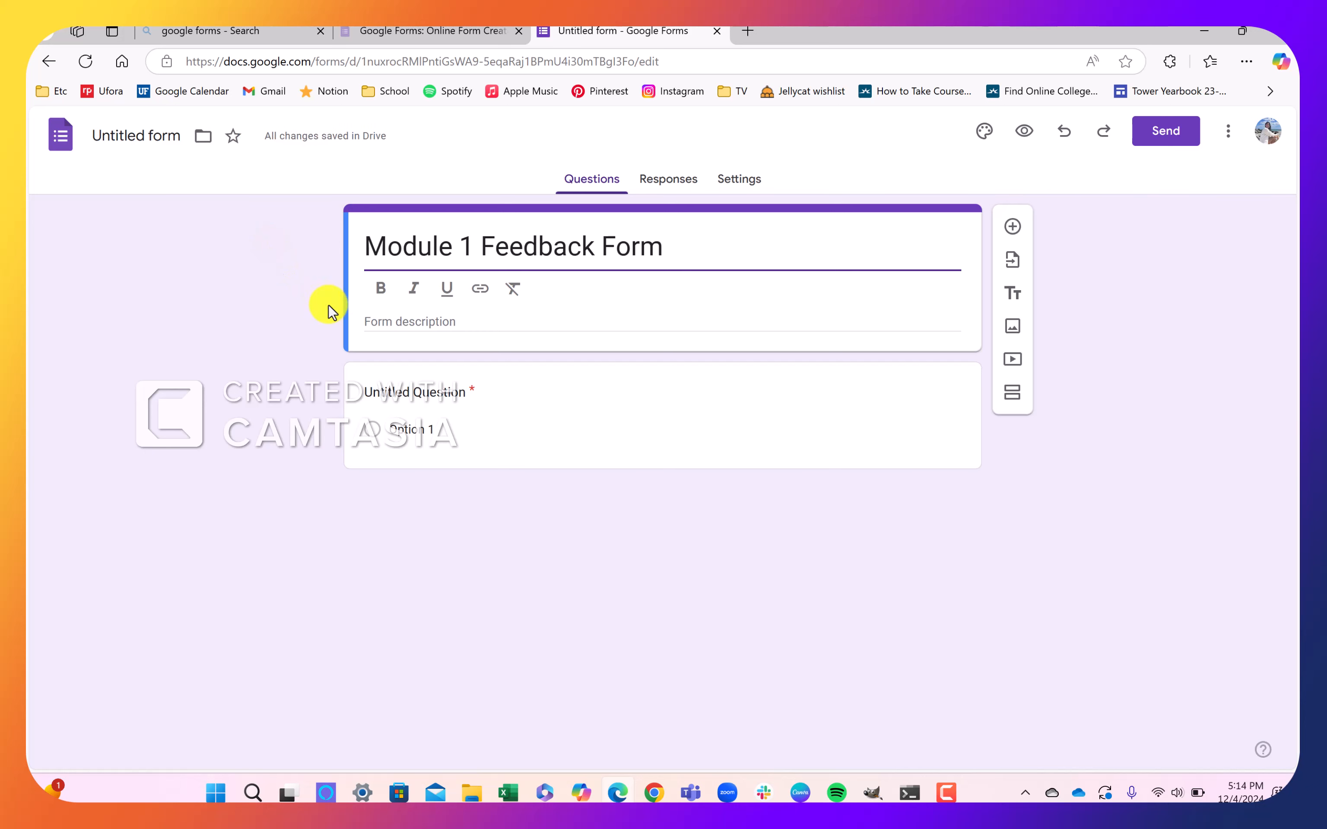
{"action": "left_click", "coordinate": [380, 324]}
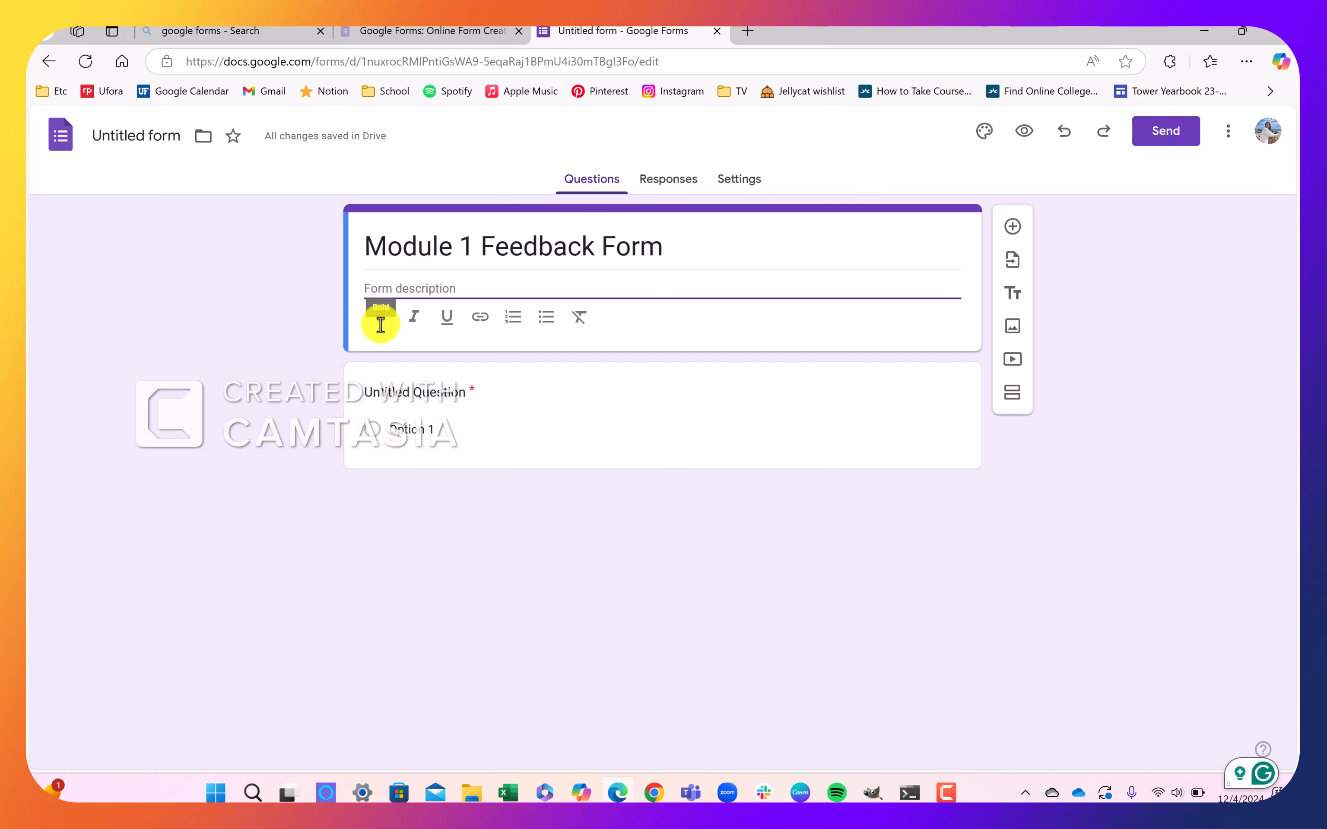
{"action": "type", "text": "Thank"}
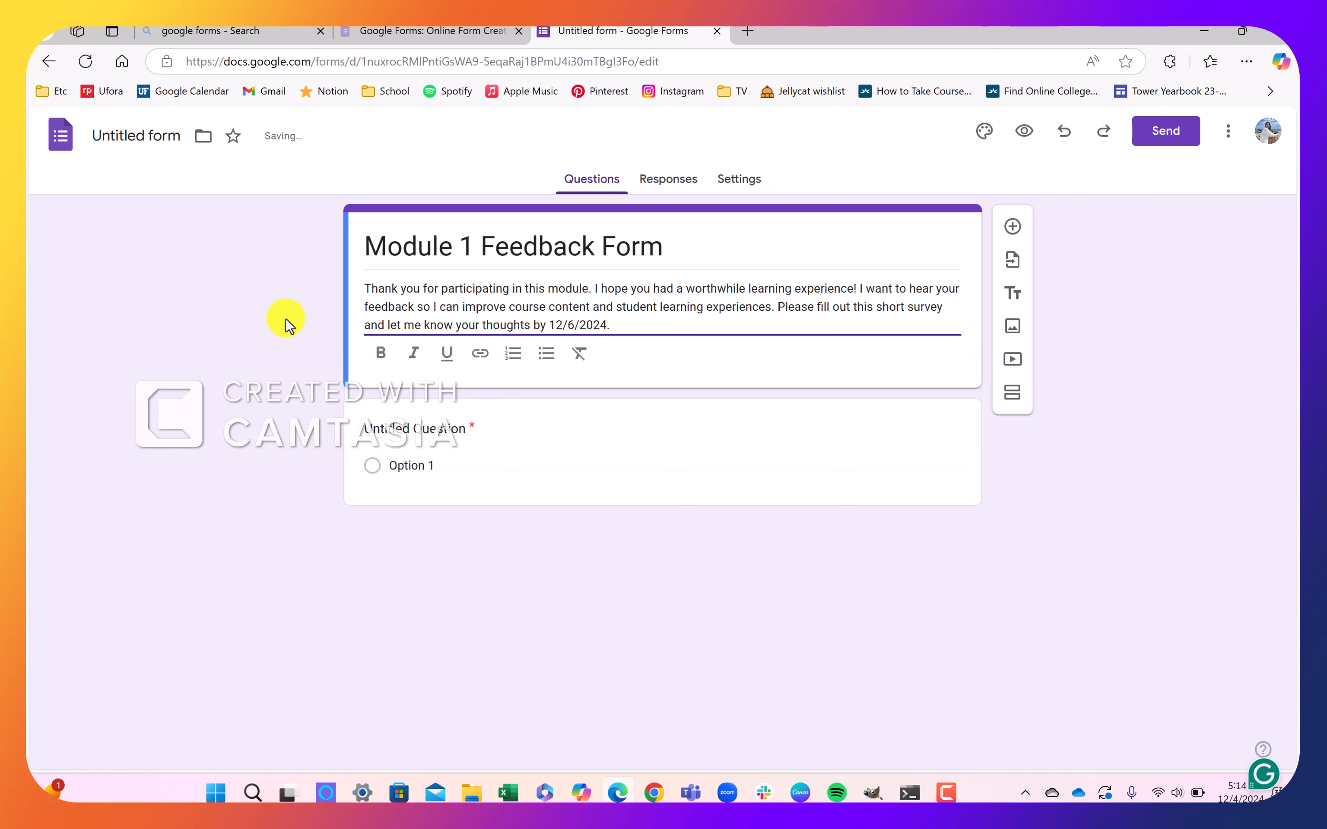
Bold the deadline 12/6/2024 in the form description
{"action": "left_click", "coordinate": [397, 246]}
{"action": "triple_click", "coordinate": [415, 338]}
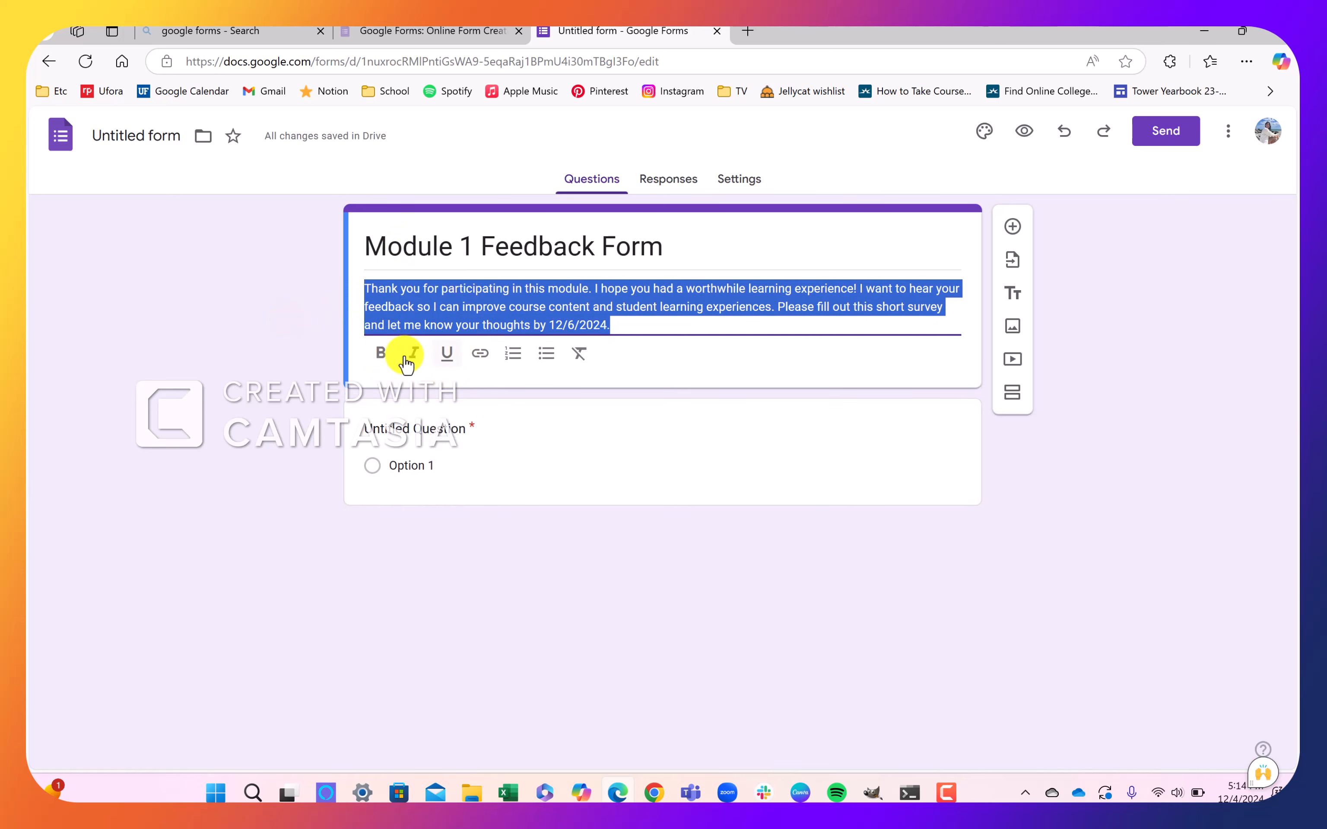
{"action": "left_click", "coordinate": [629, 310]}
{"action": "left_click_drag", "start_coordinate": [619, 323], "coordinate": [553, 324]}
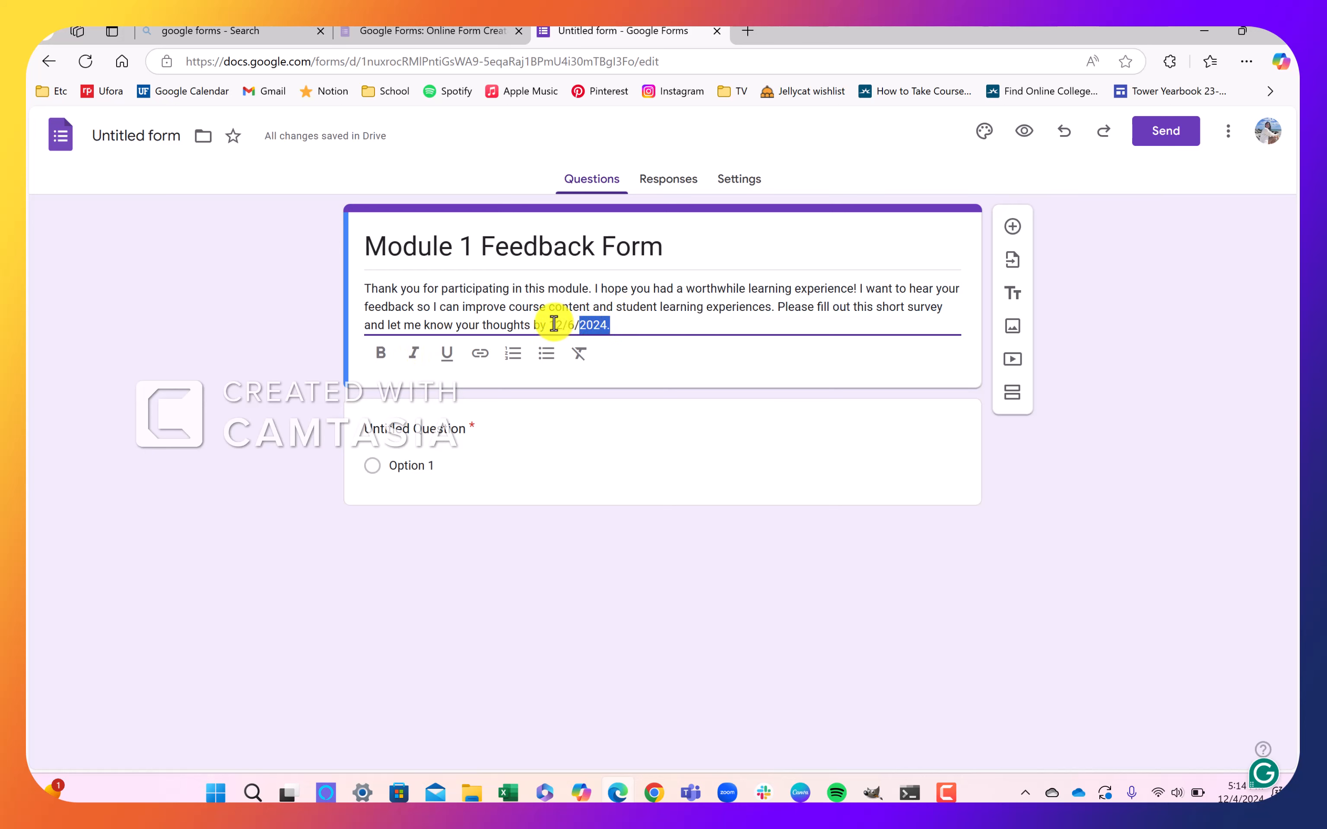
{"action": "left_click", "coordinate": [381, 353]}
{"action": "left_click", "coordinate": [625, 322]}
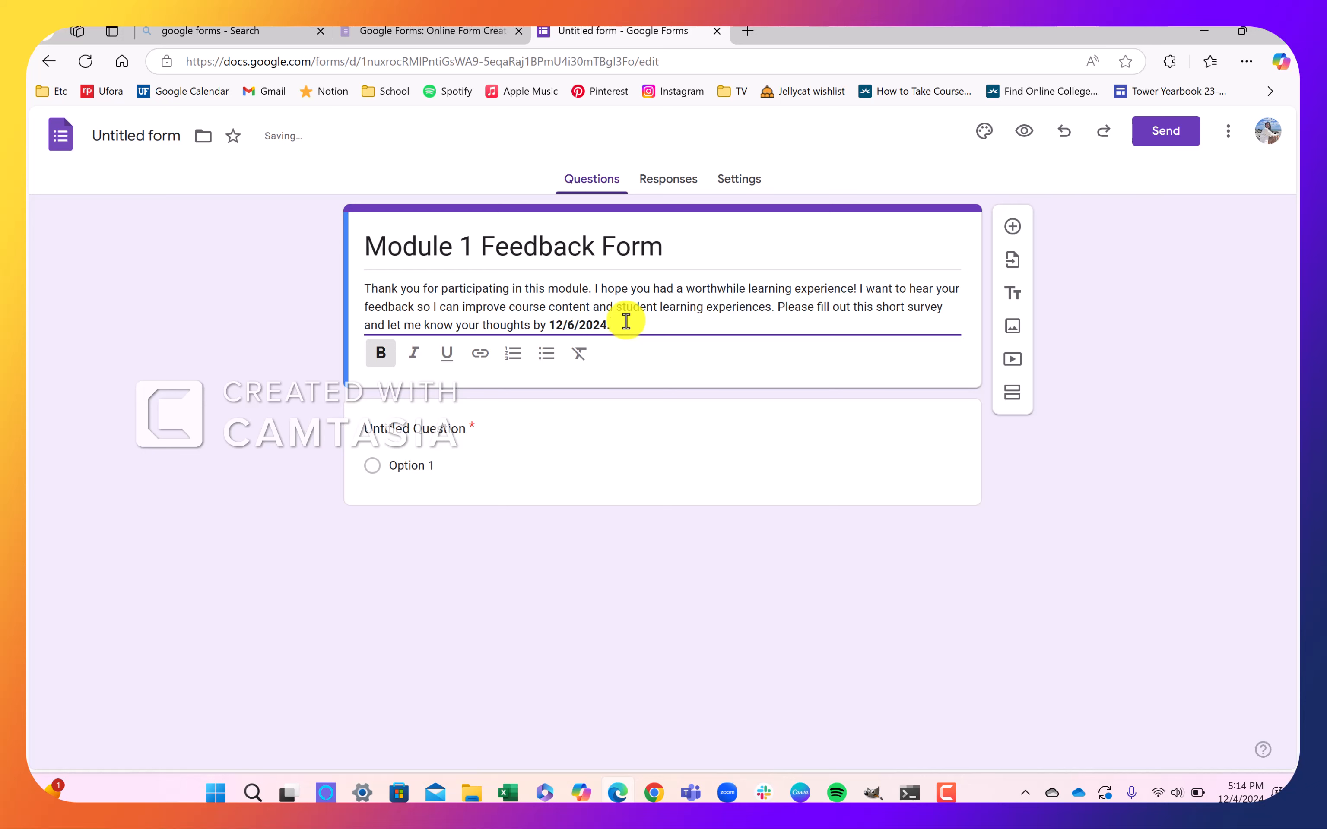
Turn the untitled first question into a short answer question titled "Name"
{"action": "left_click", "coordinate": [440, 429]}
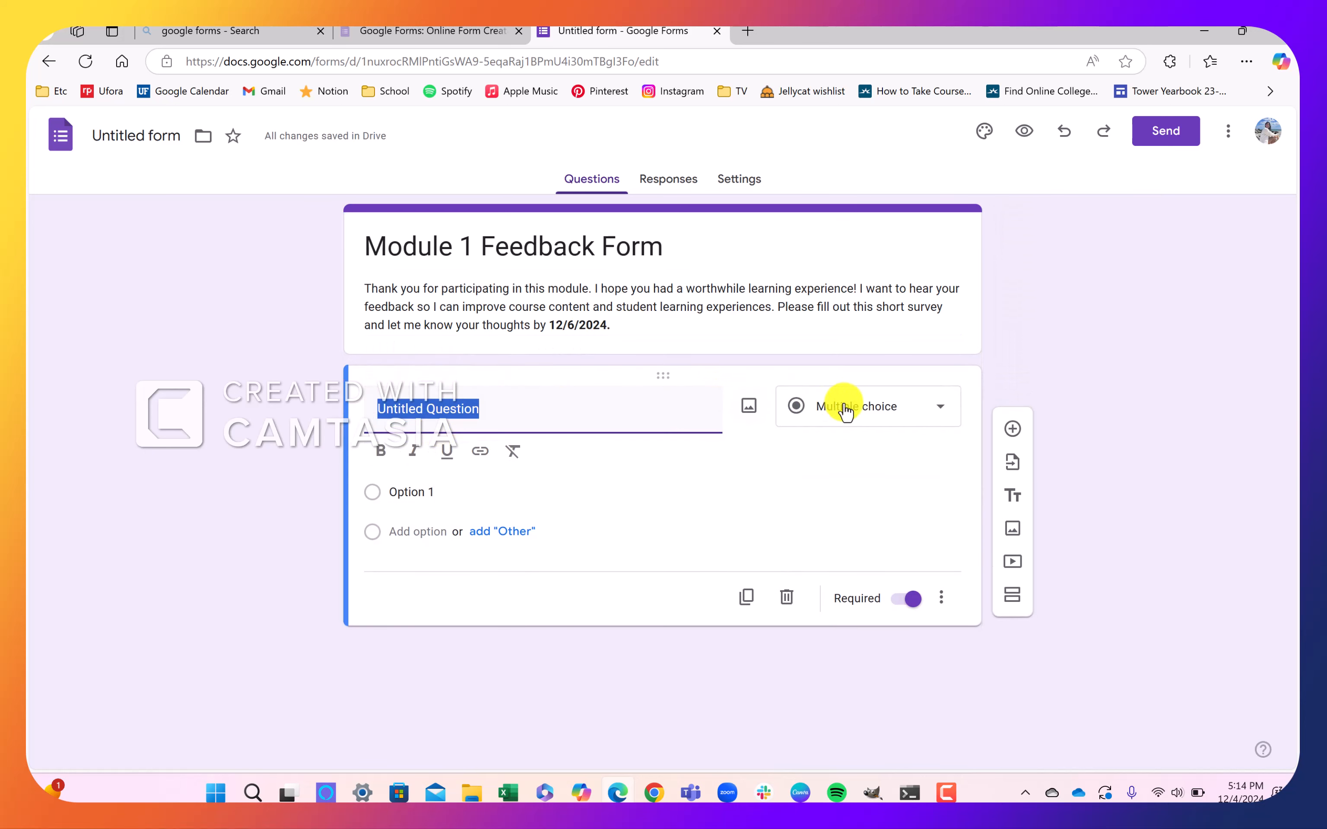
{"action": "left_click", "coordinate": [847, 407]}
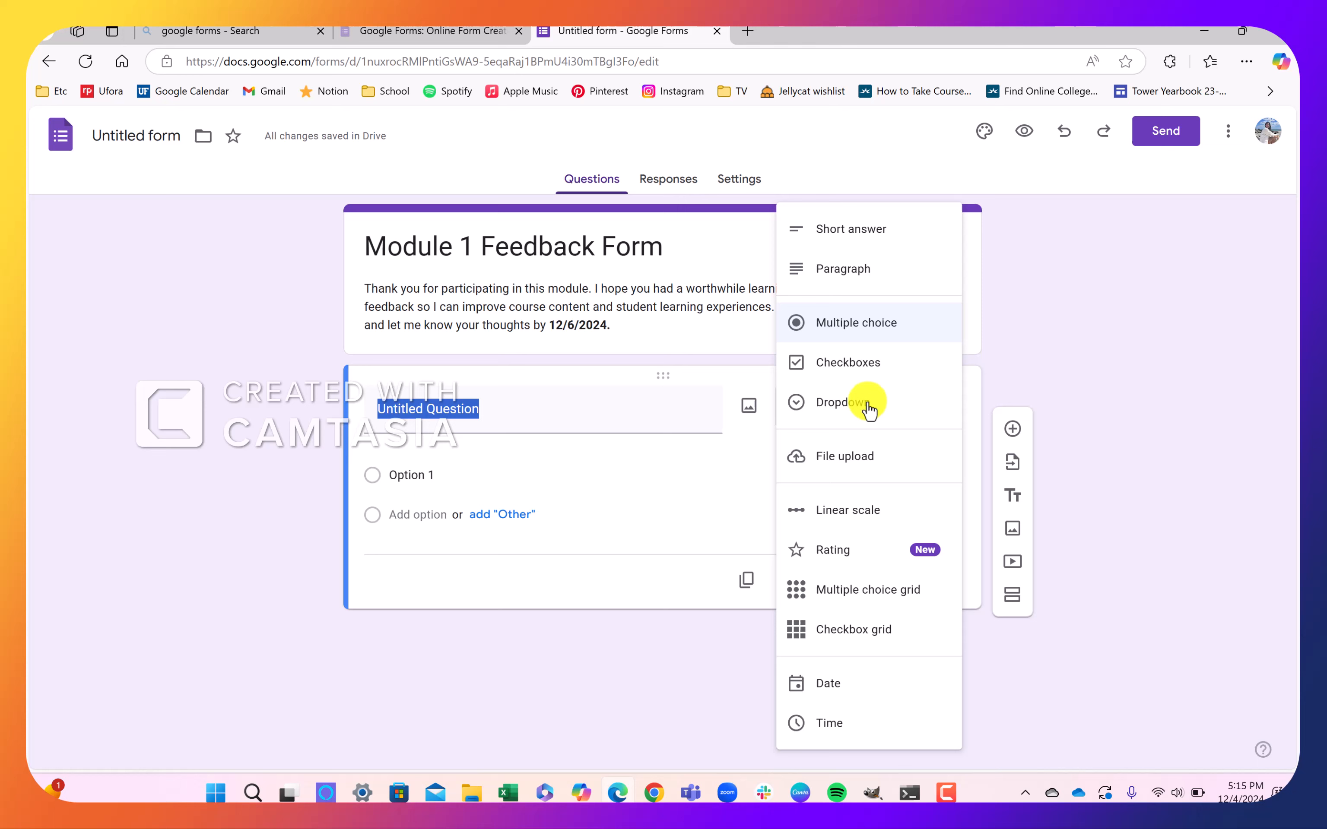
{"action": "left_click", "coordinate": [474, 414]}
{"action": "type", "text": "Name"}
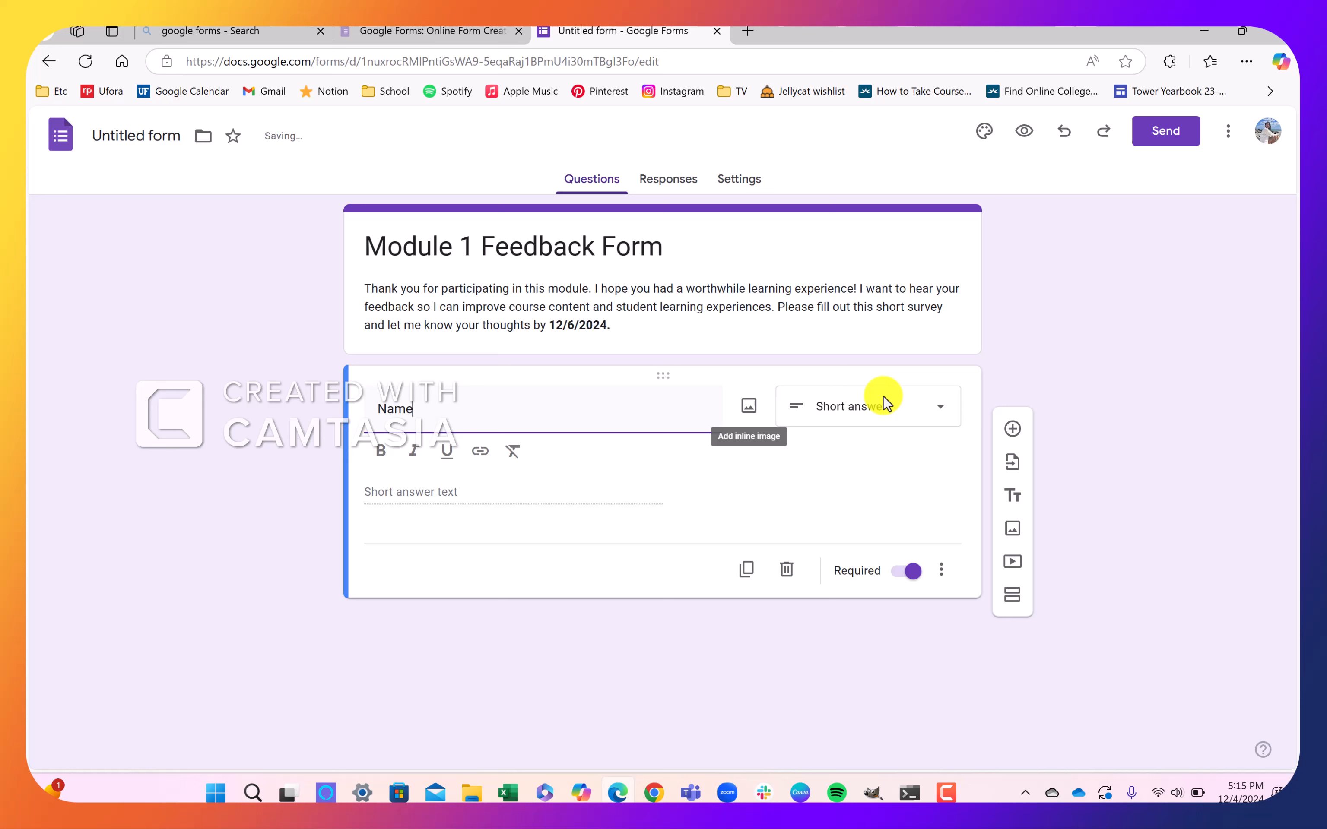
{"action": "left_click", "coordinate": [880, 404]}
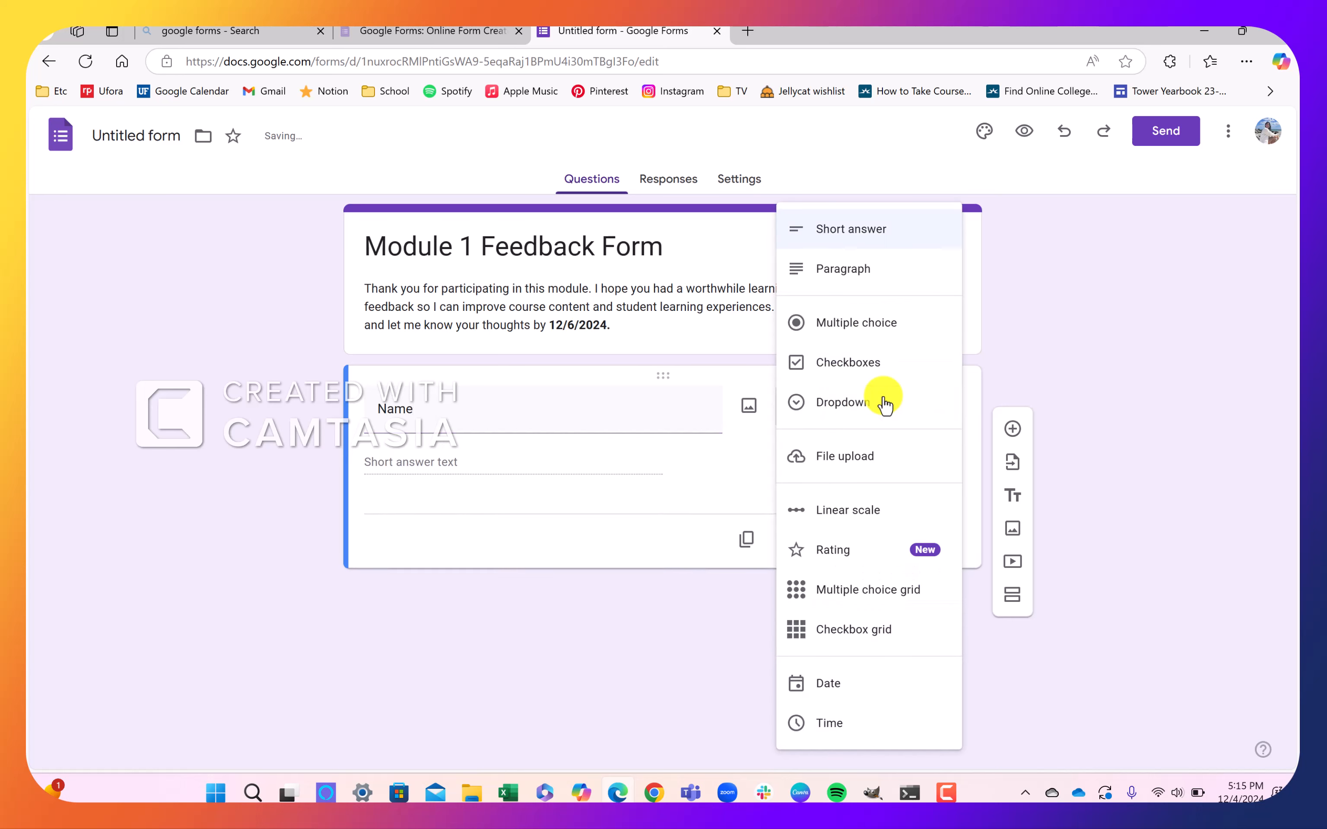
{"action": "left_click", "coordinate": [839, 239]}
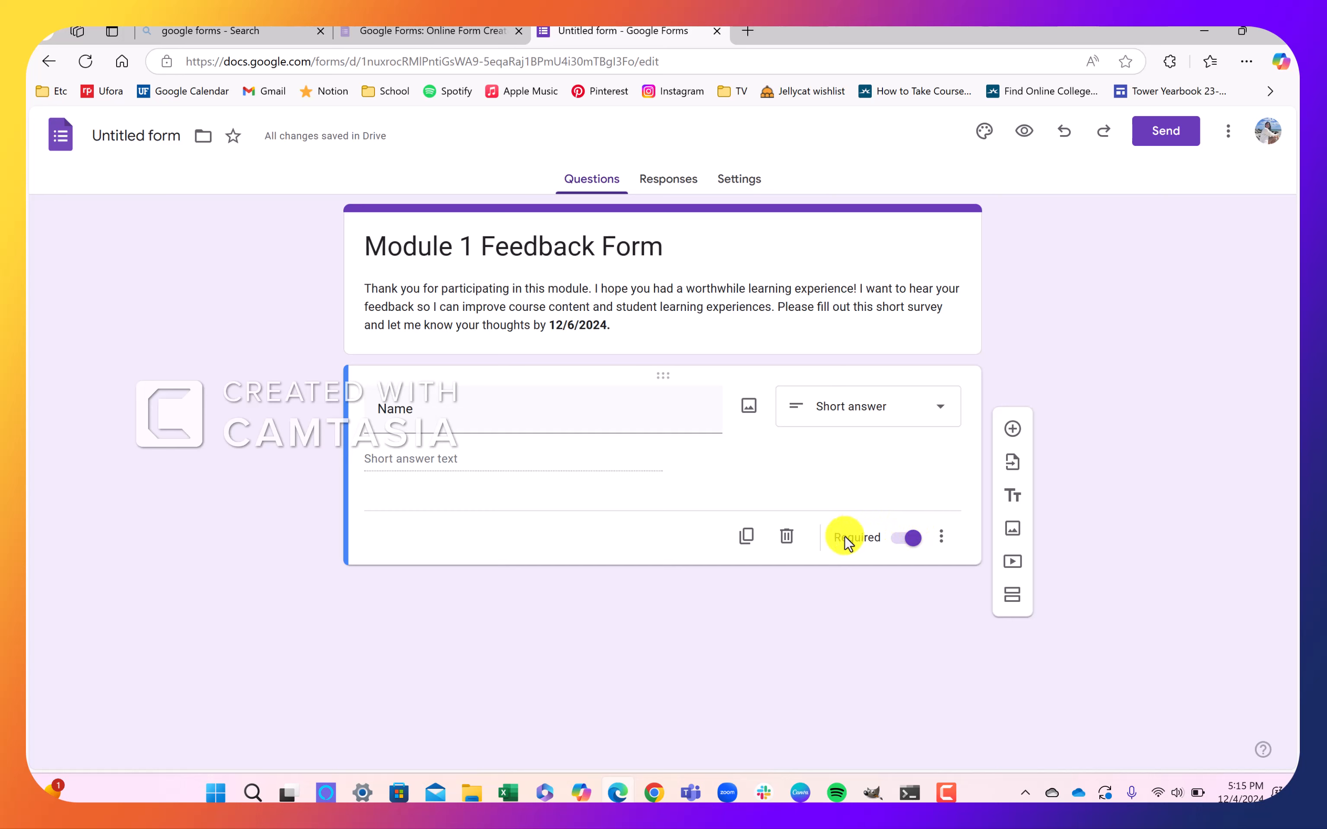
Make the Name question optional and extend its title to "Name (not required)"
{"action": "left_click", "coordinate": [919, 544]}
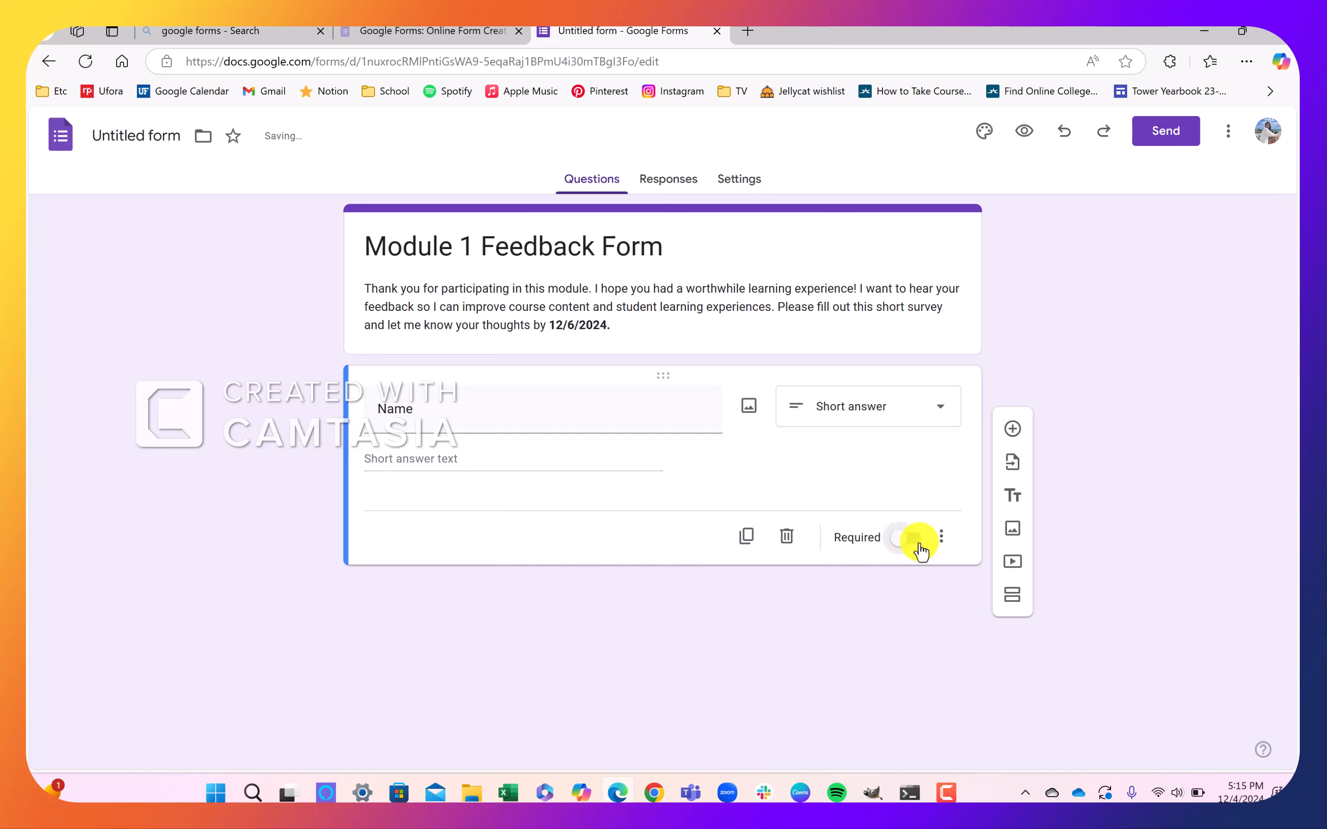
{"action": "double_click", "coordinate": [458, 413]}
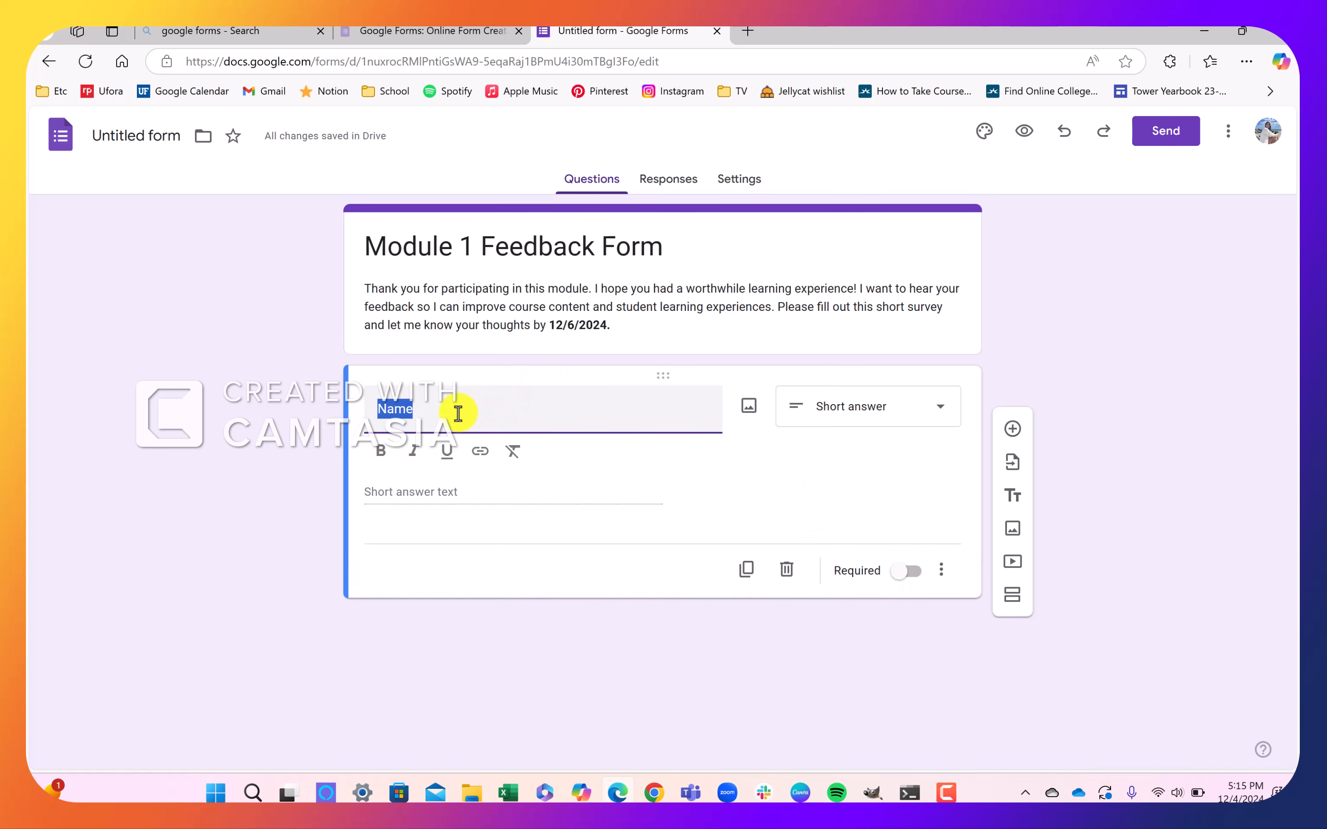
{"action": "left_click", "coordinate": [458, 412]}
{"action": "type", "text": "(not required)"}
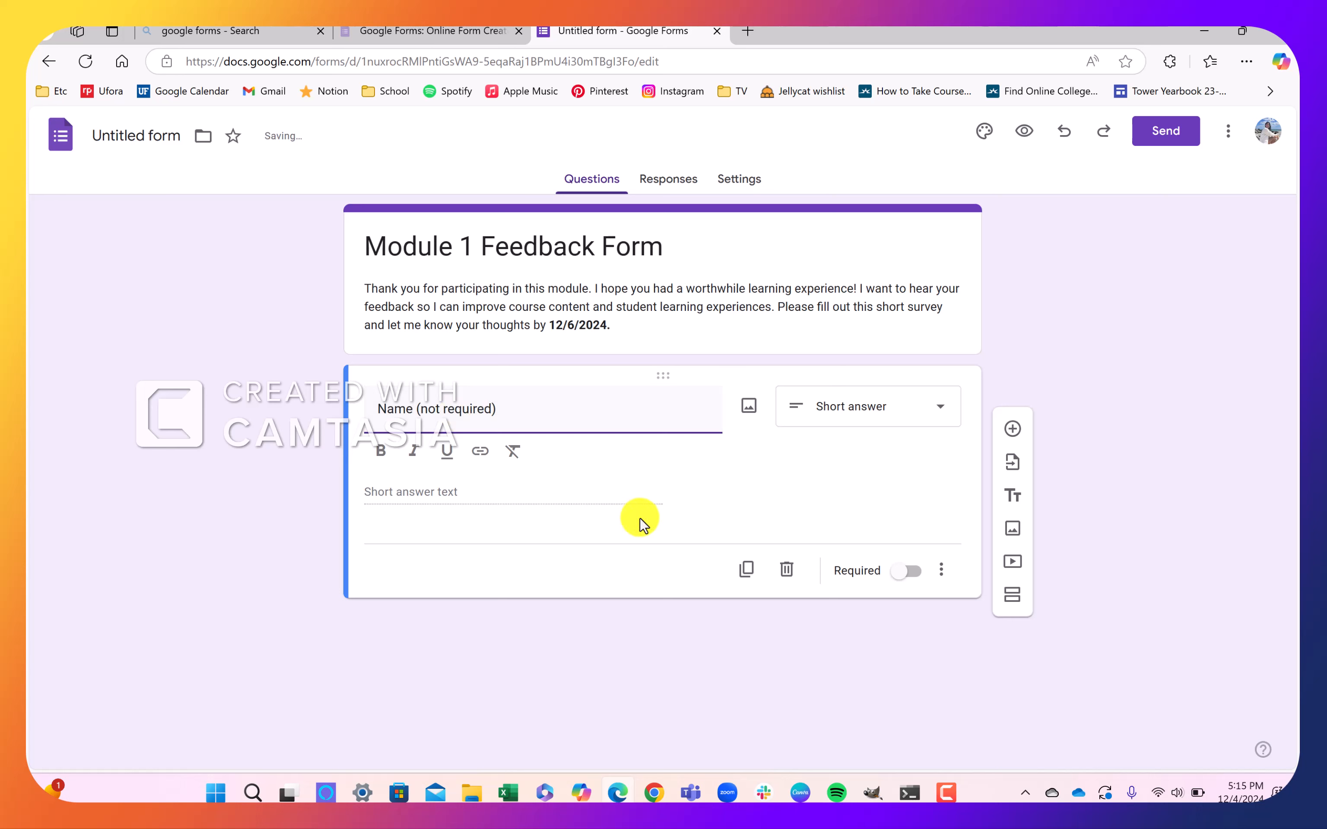
Duplicate the name question and delete the copy
{"action": "left_click", "coordinate": [751, 574]}
{"action": "left_click", "coordinate": [786, 686]}
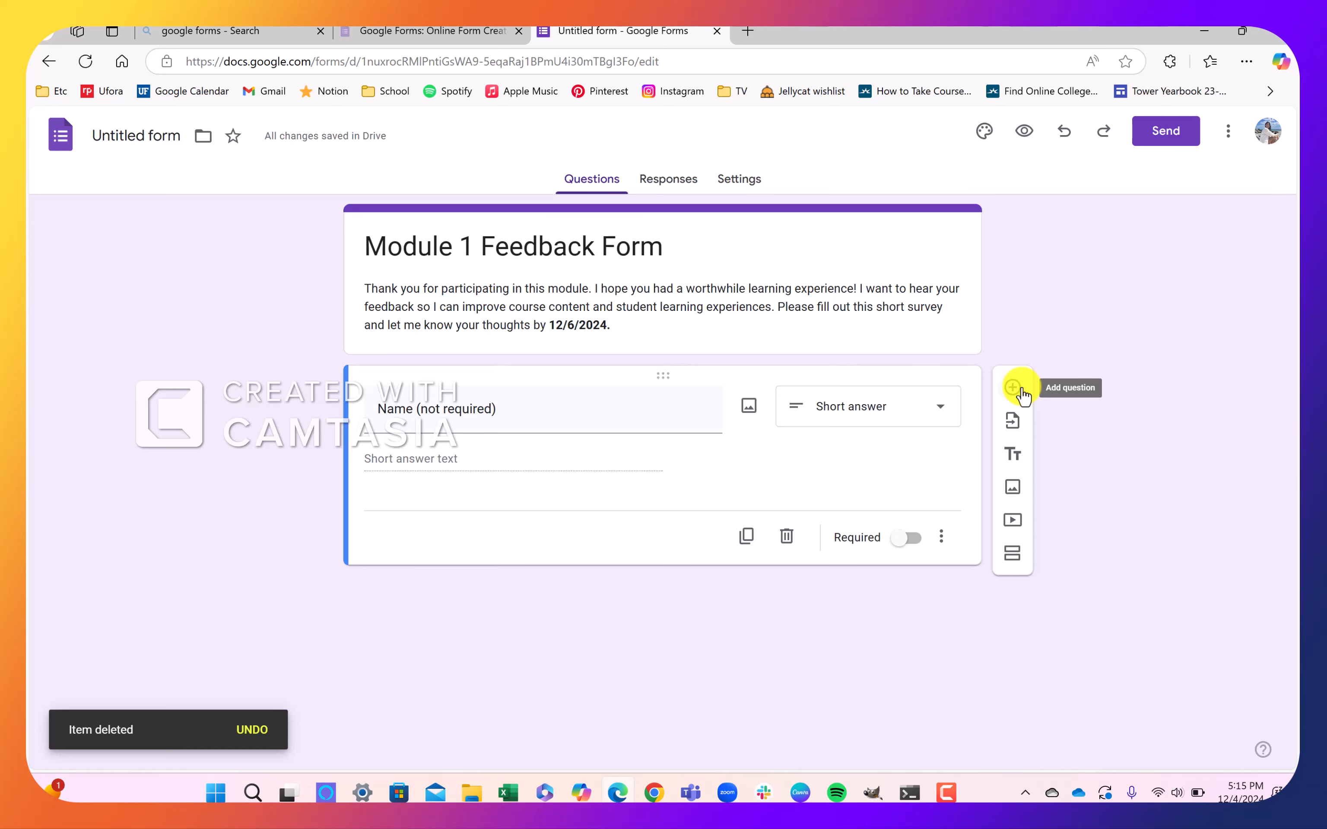
Add a Rating question asking "How would you rate your overall experience in Module 1?"
{"action": "left_click", "coordinate": [1012, 394]}
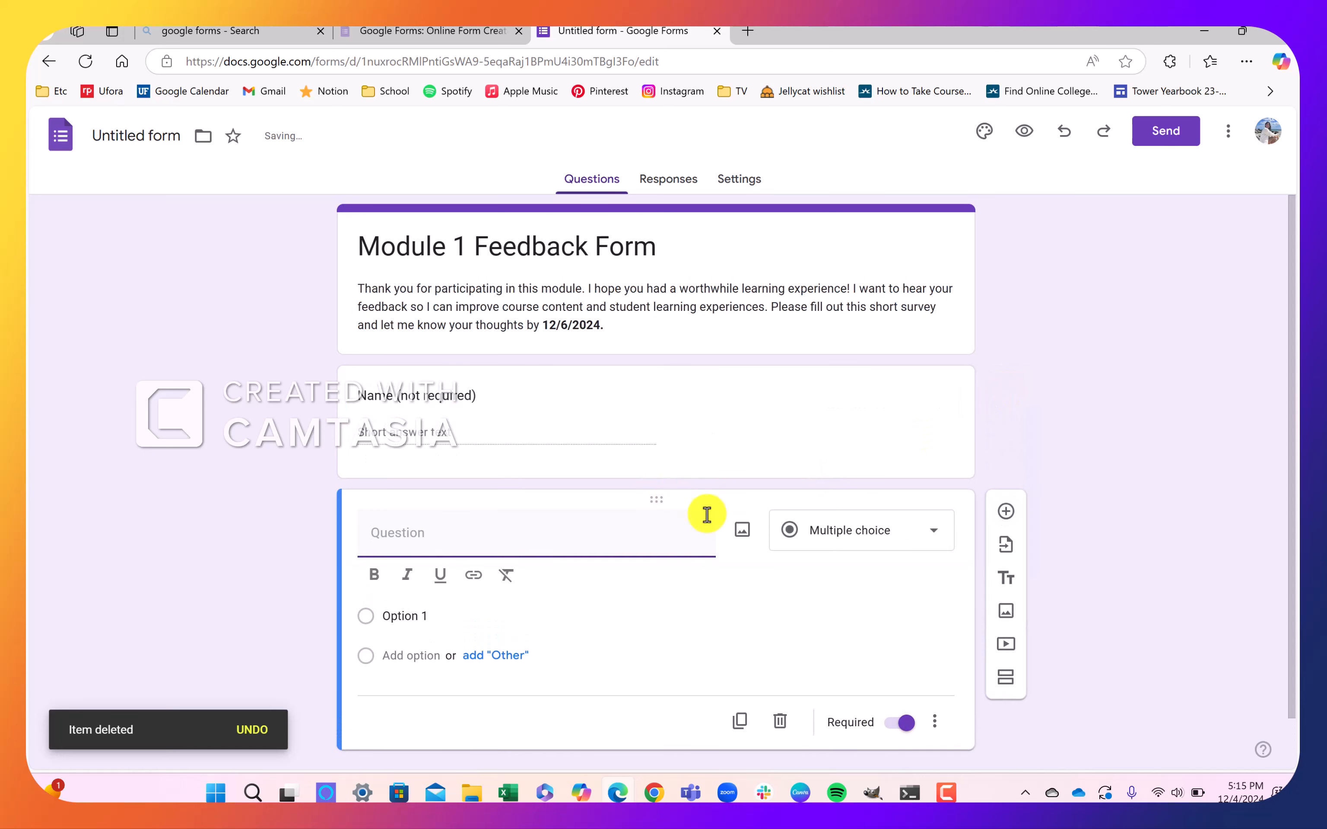
{"action": "left_click", "coordinate": [834, 547]}
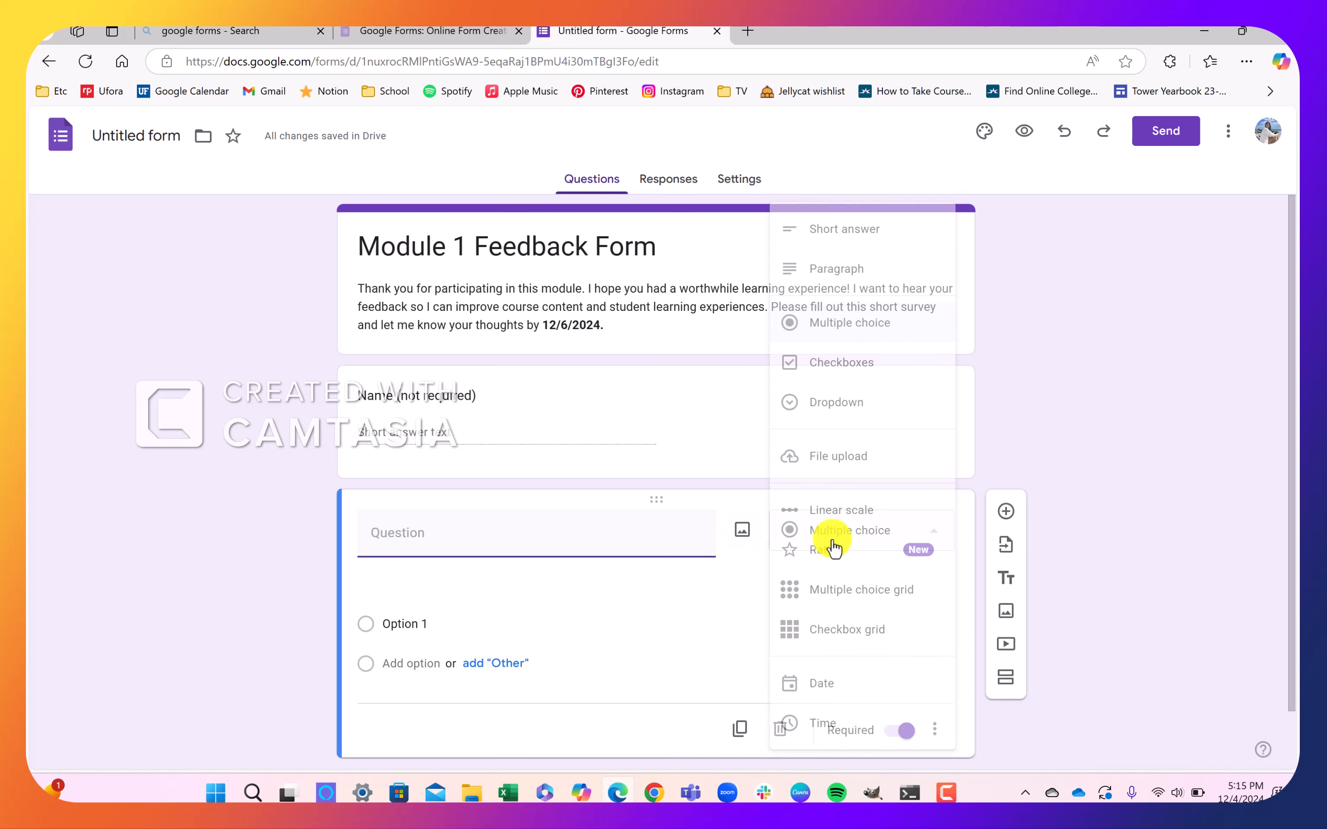
{"action": "left_click", "coordinate": [843, 551]}
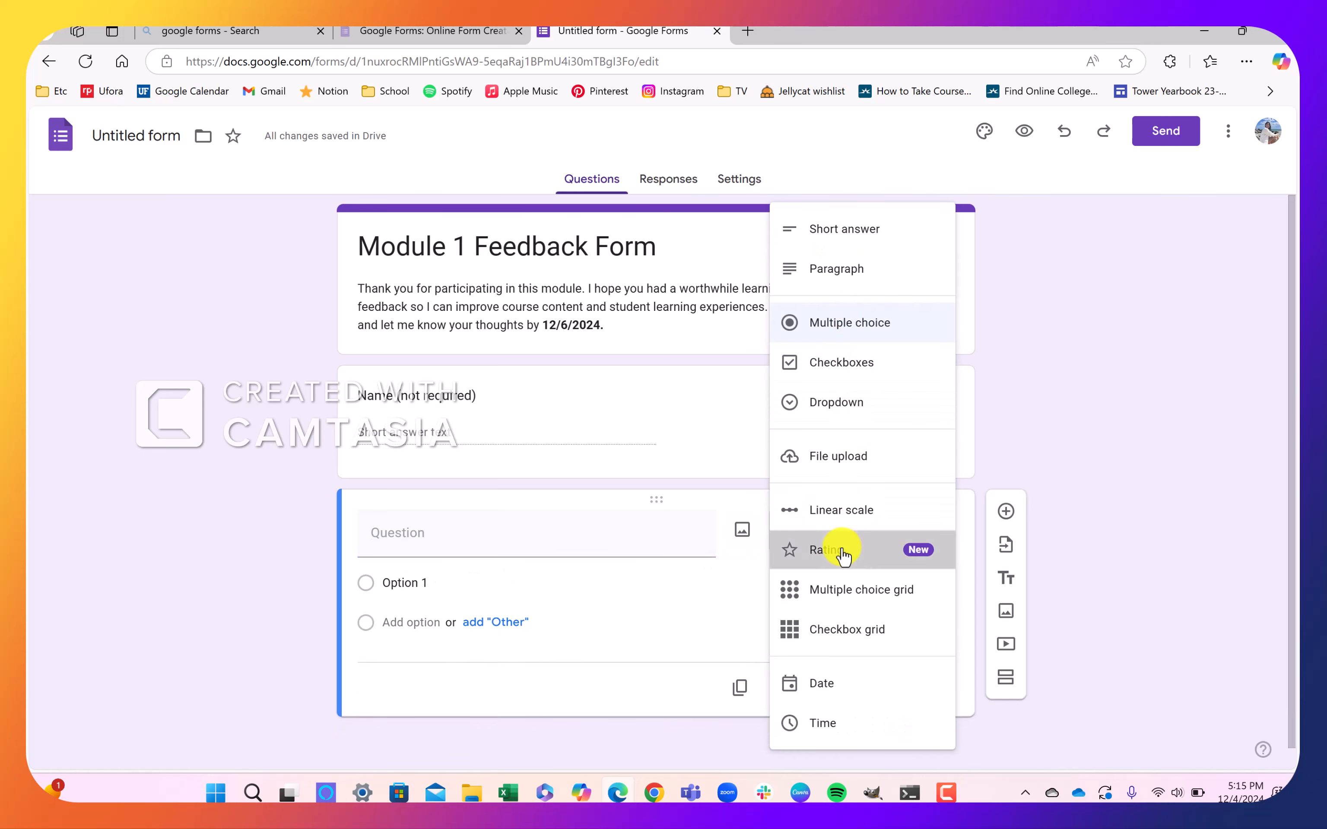
{"action": "left_click", "coordinate": [363, 534]}
{"action": "type", "text": "How would you rate your overall experience in Module 1?"}
{"action": "left_click", "coordinate": [267, 554]}
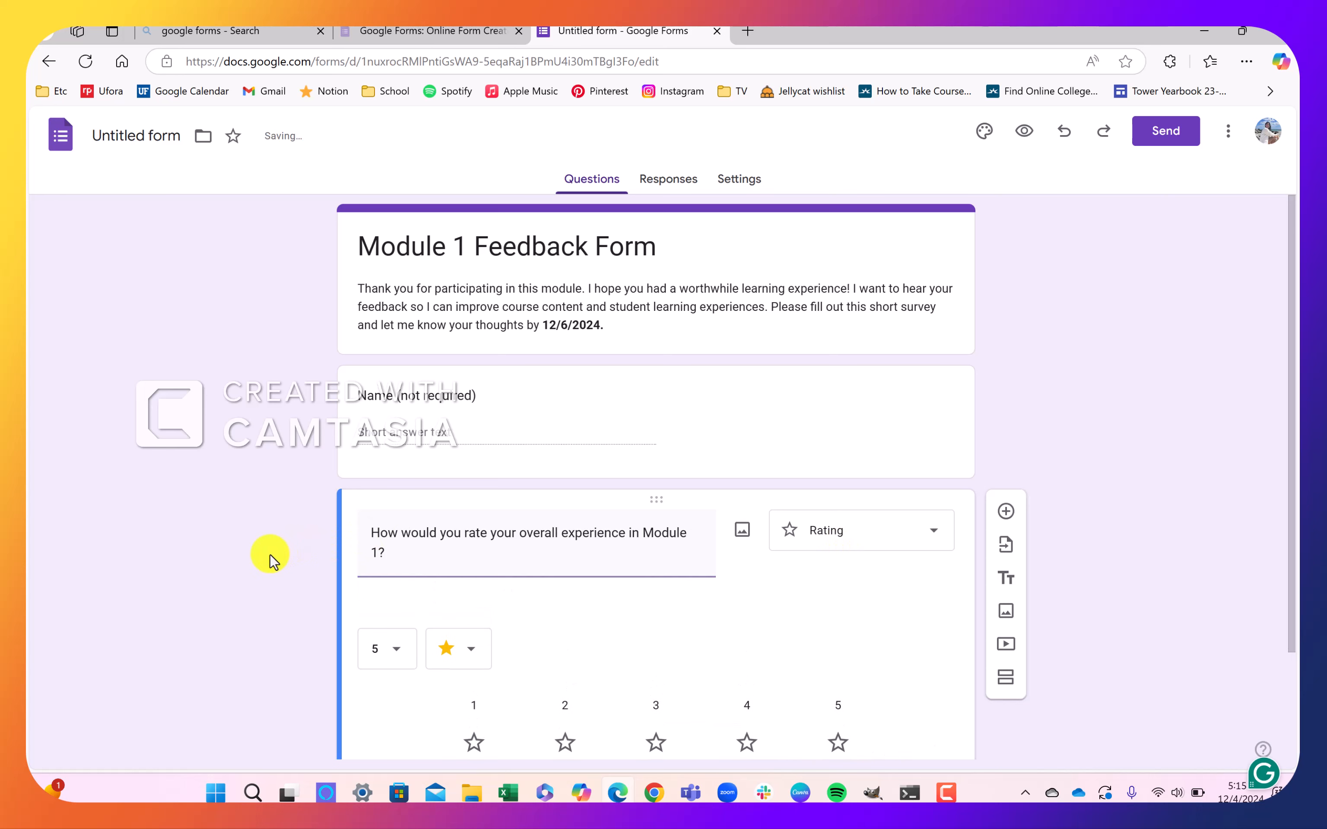
Try a 10-level scale on the rating question and return it to 5 levels
{"action": "scroll", "coordinate": [325, 577], "scroll_direction": "down", "scroll_amount": 2}
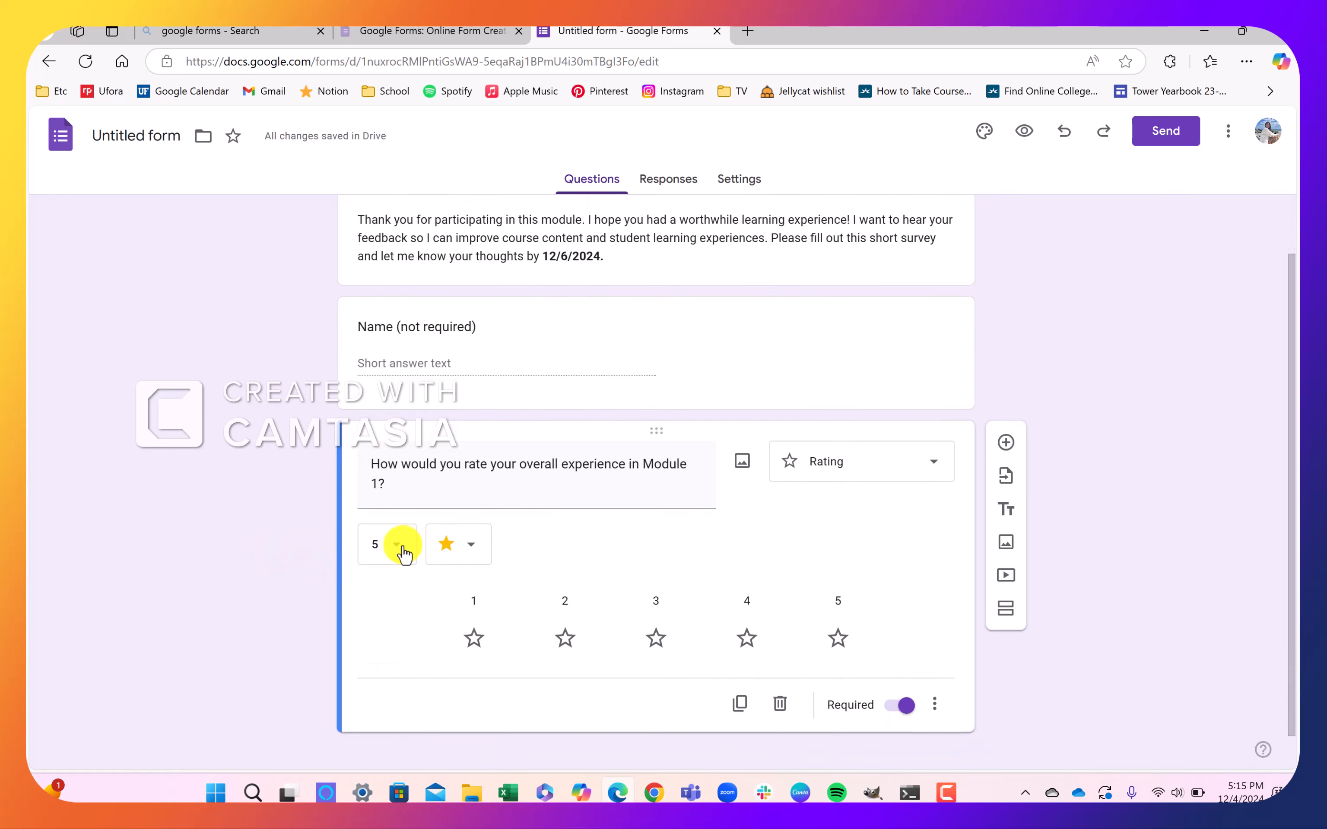
{"action": "left_click", "coordinate": [403, 554]}
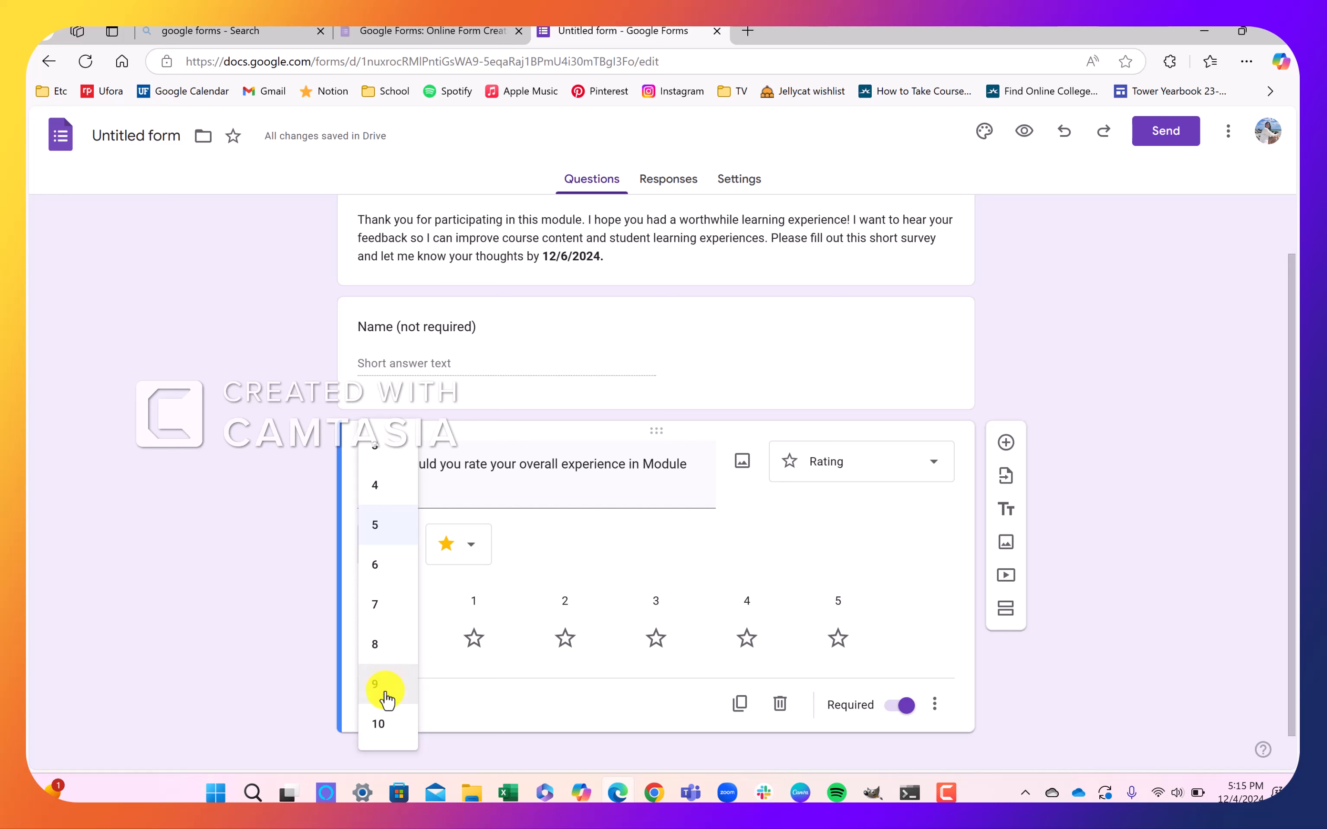
{"action": "left_click", "coordinate": [387, 724]}
{"action": "left_click", "coordinate": [384, 546]}
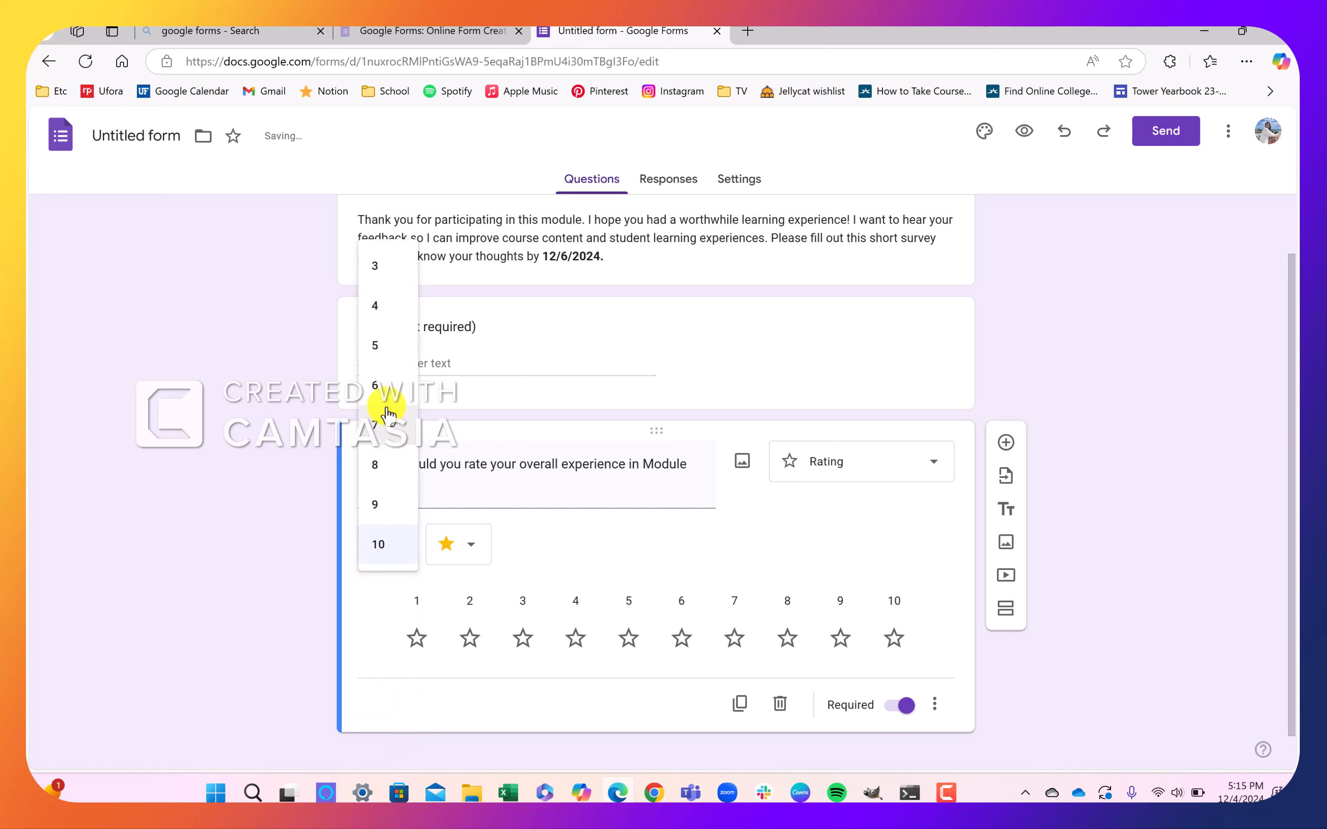
{"action": "left_click", "coordinate": [382, 352]}
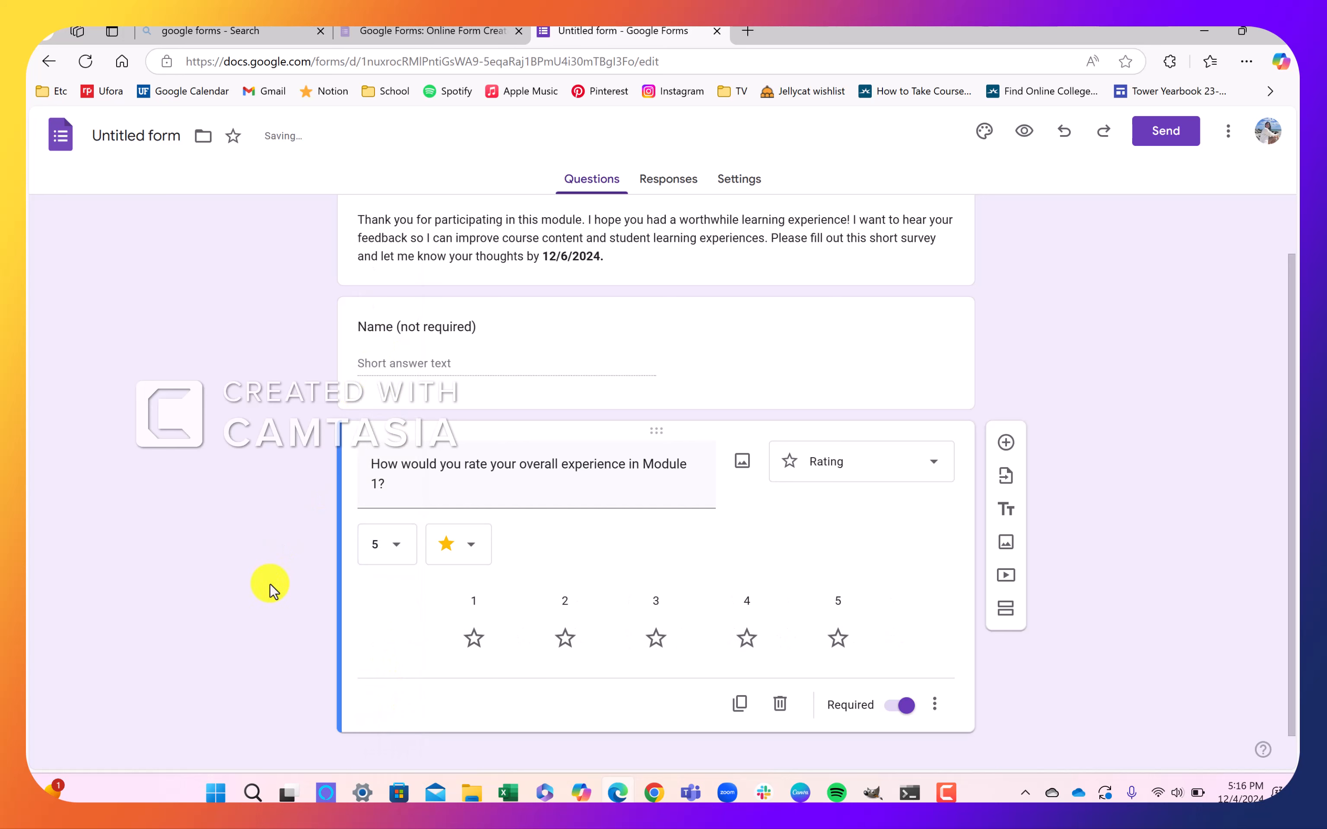
Try the heart and thumbs-up symbols on the rating question and return it to stars
{"action": "left_click", "coordinate": [472, 557]}
{"action": "left_click", "coordinate": [473, 580]}
{"action": "left_click", "coordinate": [473, 544]}
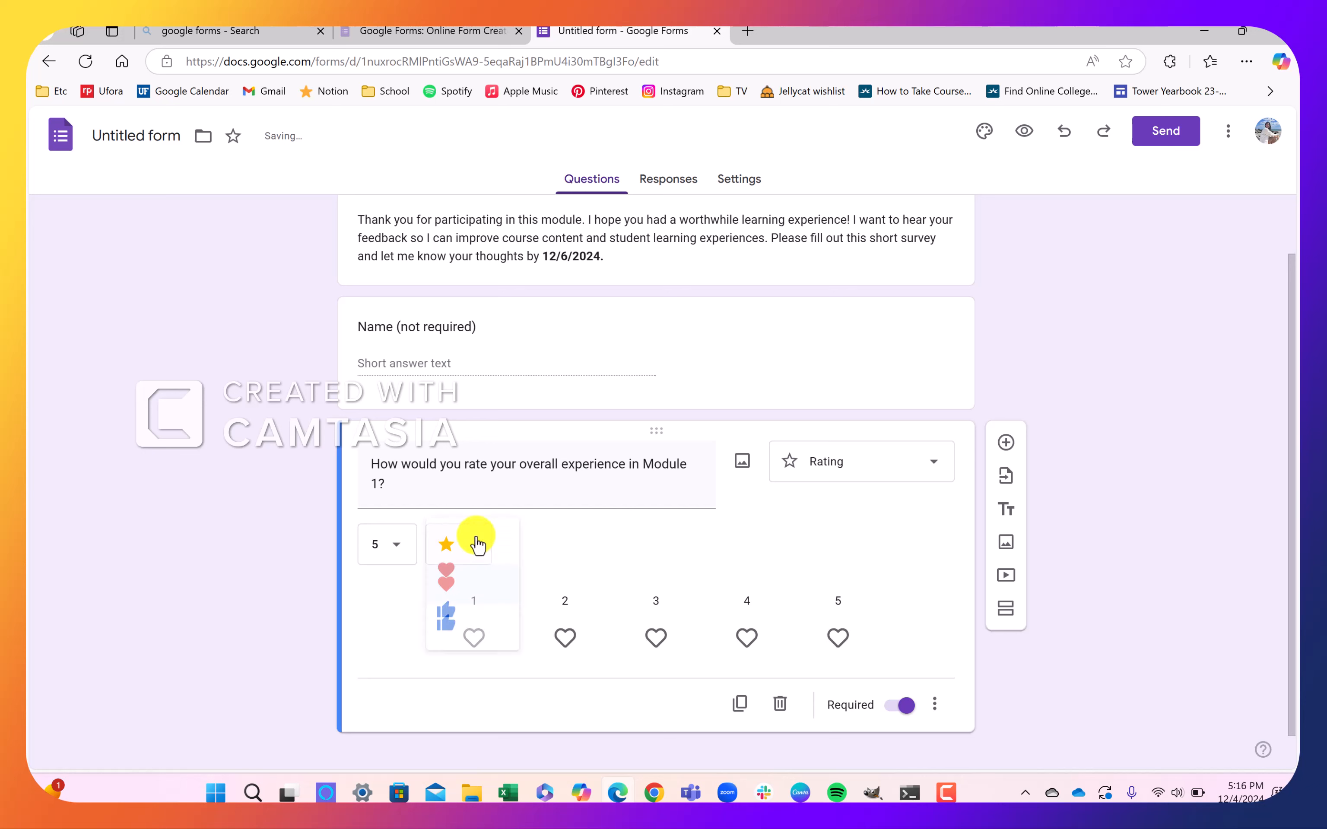
{"action": "left_click", "coordinate": [469, 631]}
{"action": "left_click", "coordinate": [472, 551]}
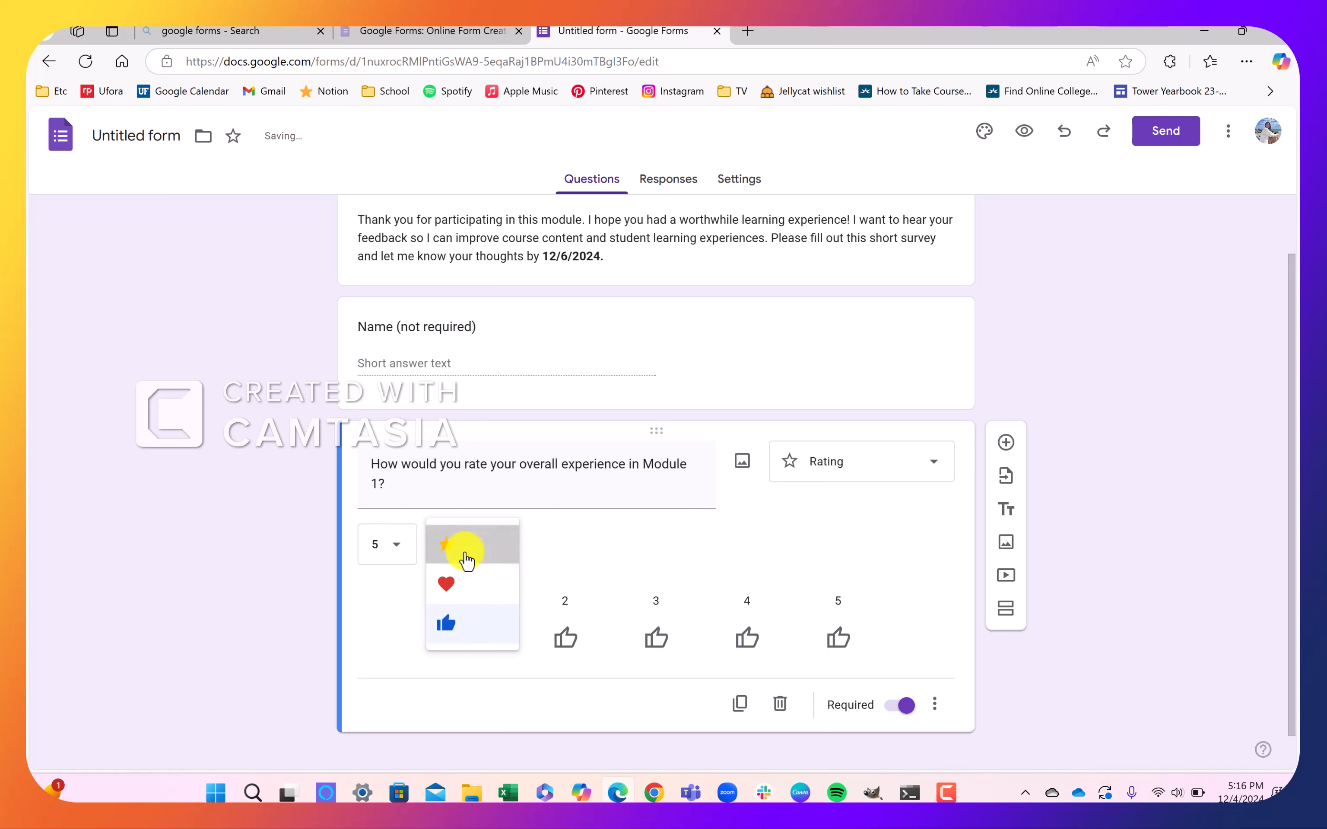
{"action": "left_click", "coordinate": [458, 549]}
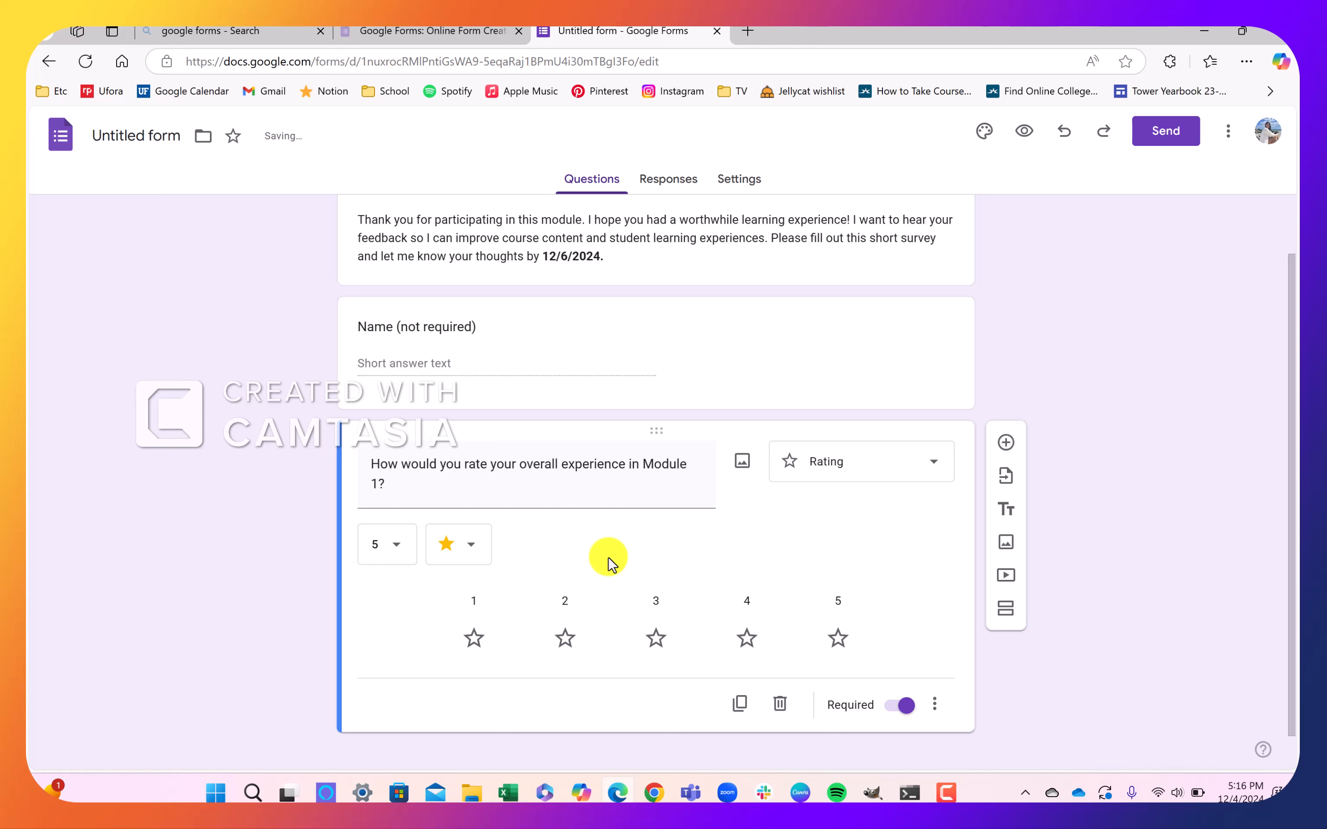
Add a Checkboxes question asking "Which aspects of the module were most helpful in your learning?"
{"action": "scroll", "coordinate": [836, 593], "scroll_direction": "down", "scroll_amount": 1}
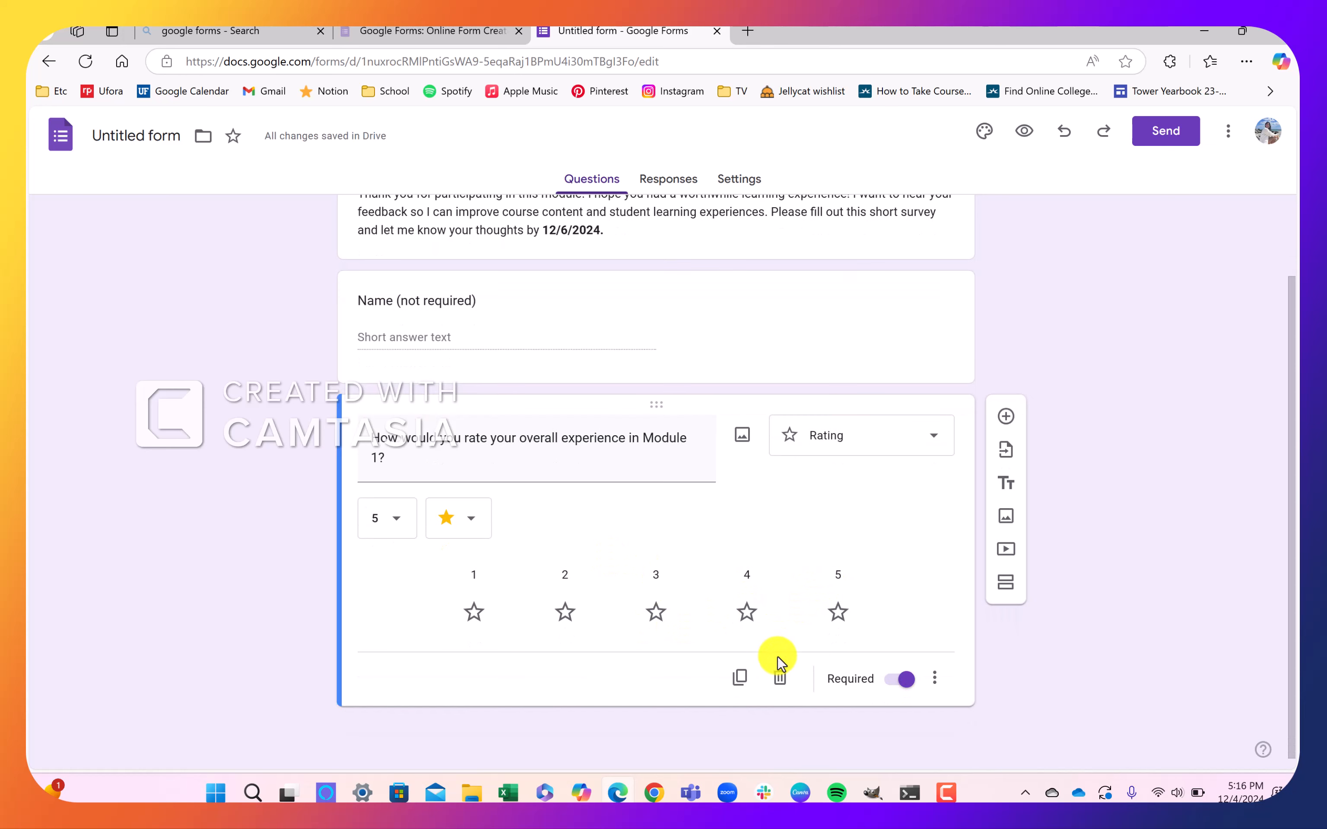
{"action": "left_click", "coordinate": [1005, 418]}
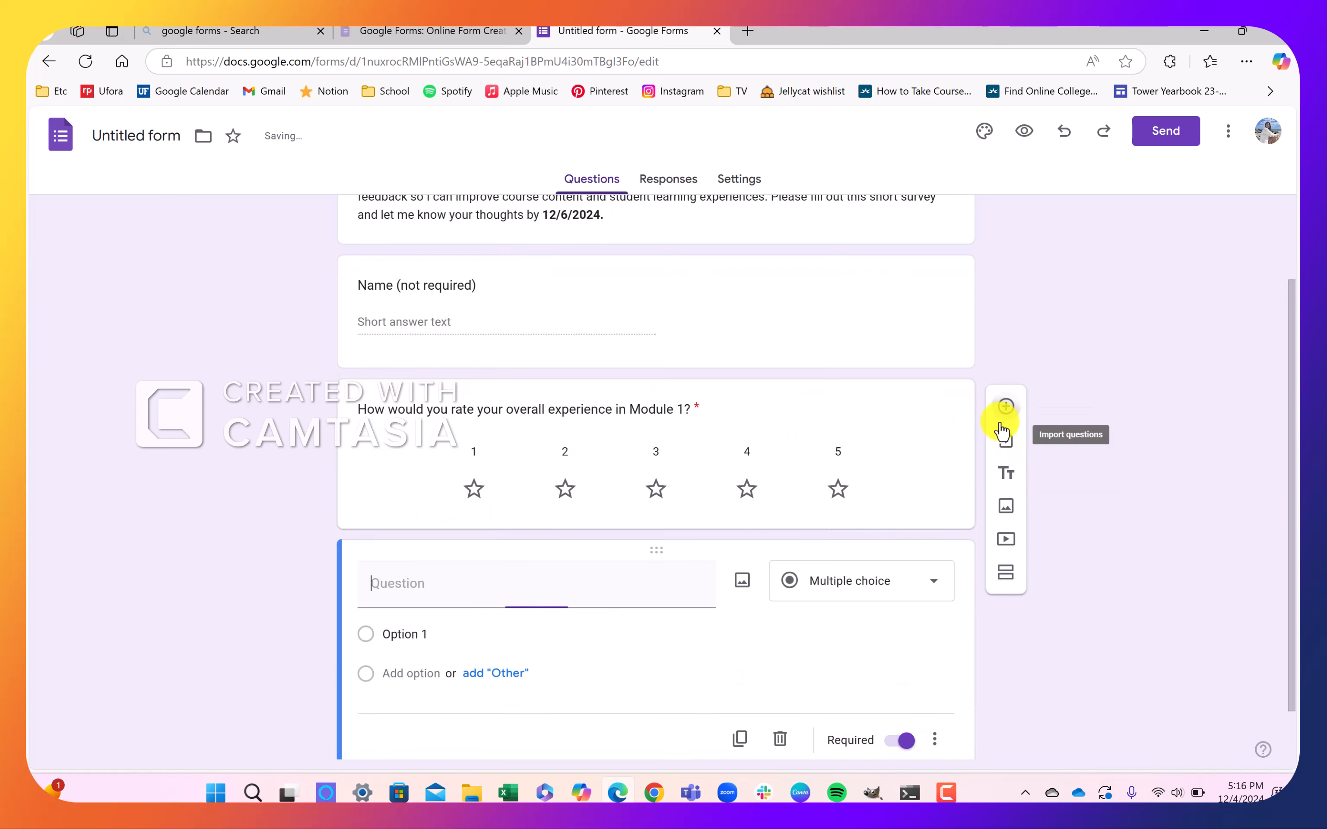
{"action": "left_click", "coordinate": [850, 593]}
{"action": "left_click", "coordinate": [855, 373]}
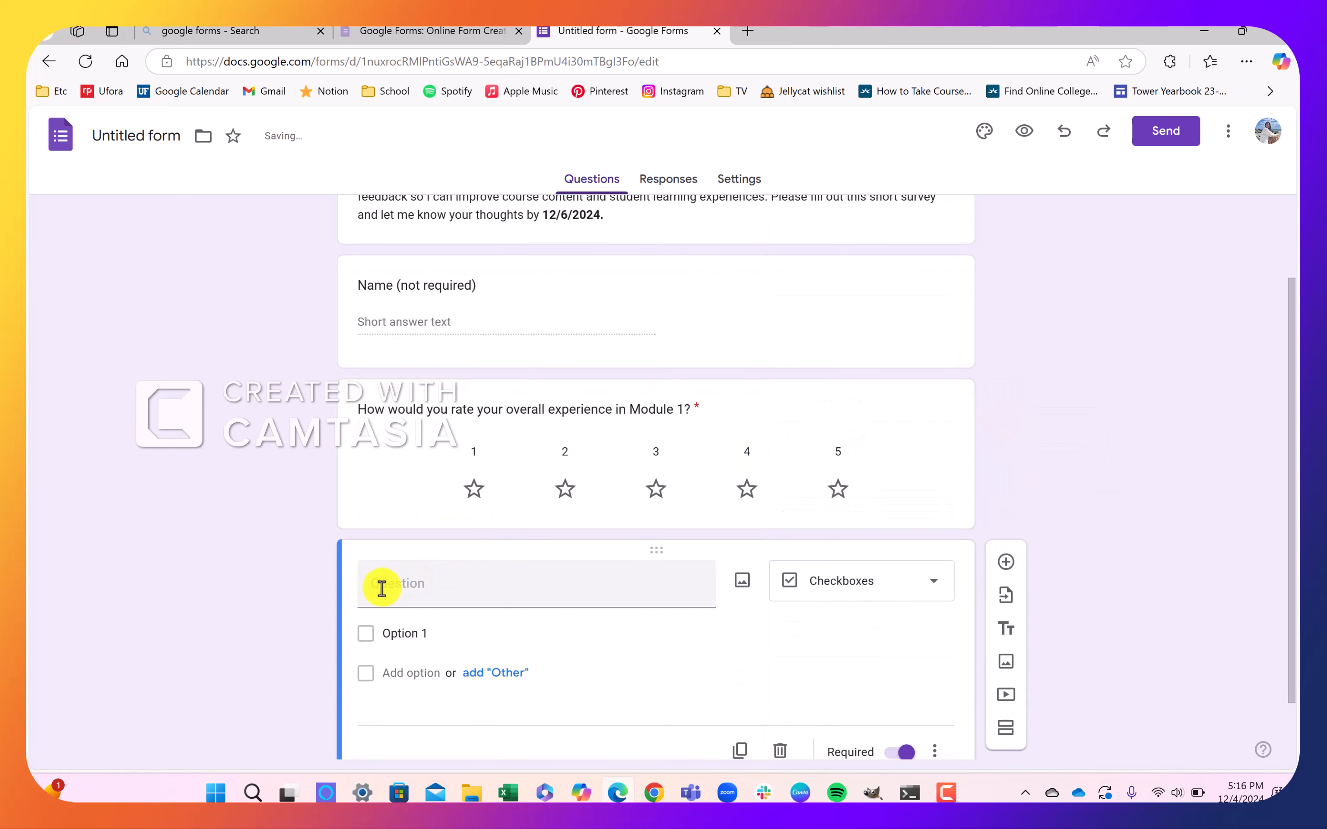
{"action": "left_click", "coordinate": [380, 589]}
{"action": "type", "text": "W"}
{"action": "type", "text": "hic"}
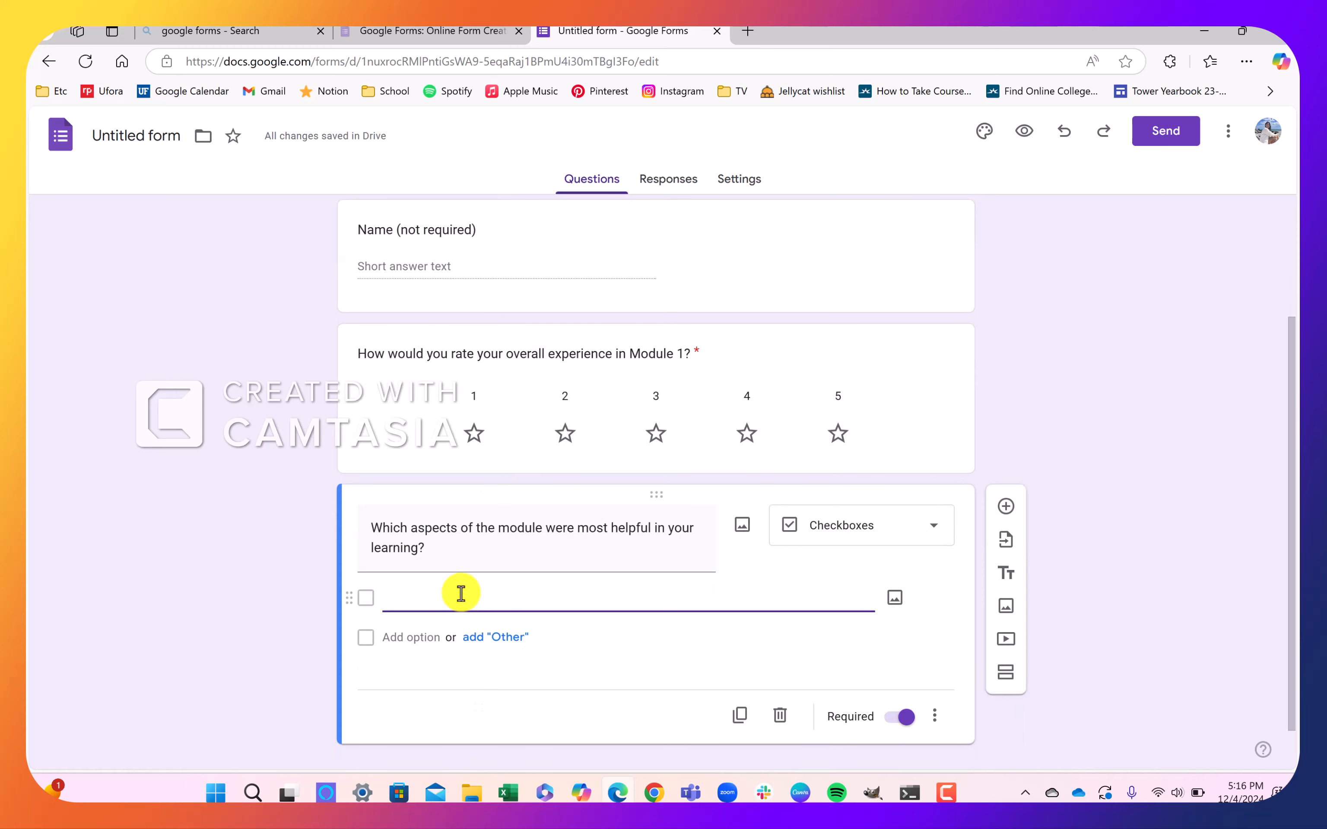
Fill the checkbox question with the options Tutorial, Textbook reading, Documentary, Discussion post and Quiz
{"action": "type", "text": "Tutorial"}
{"action": "key", "text": "Return"}
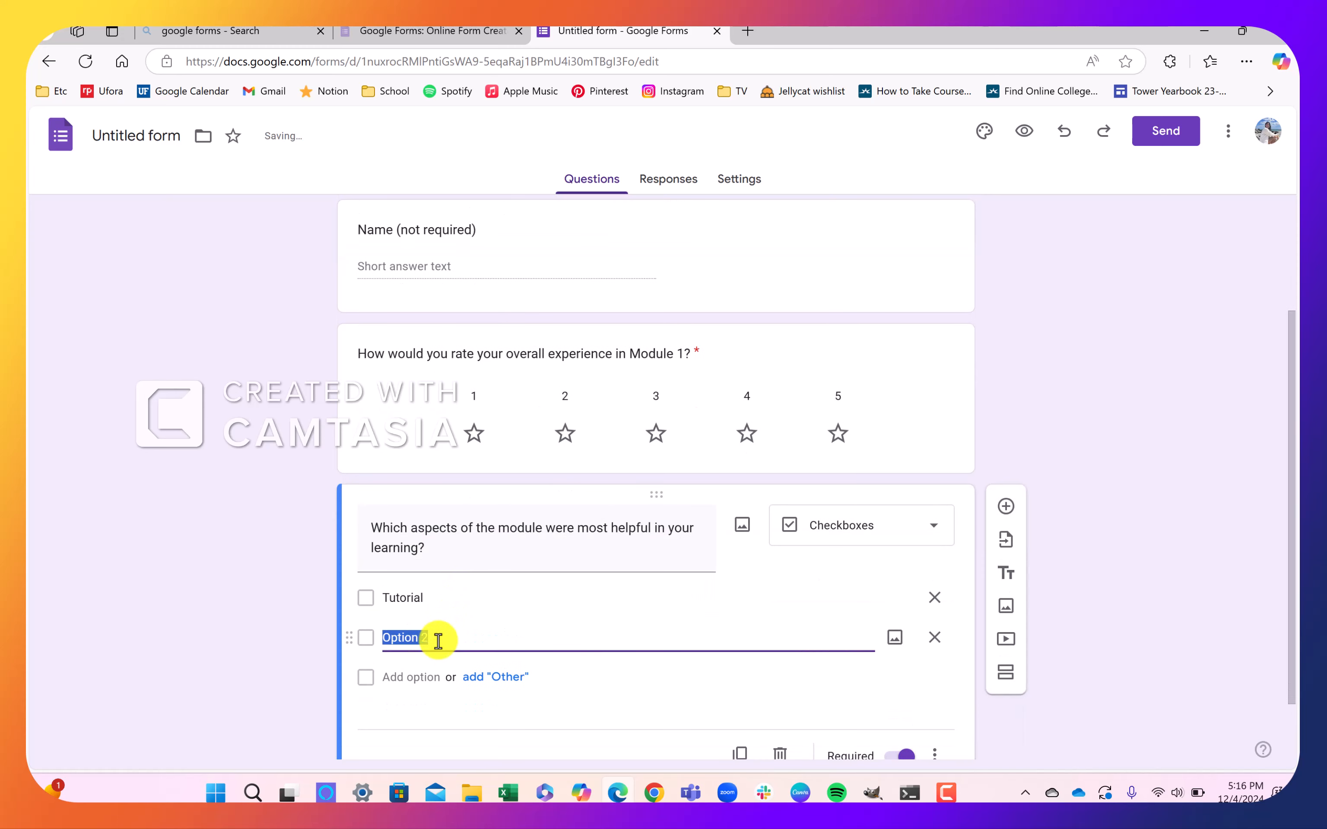
{"action": "type", "text": "Textbook reading"}
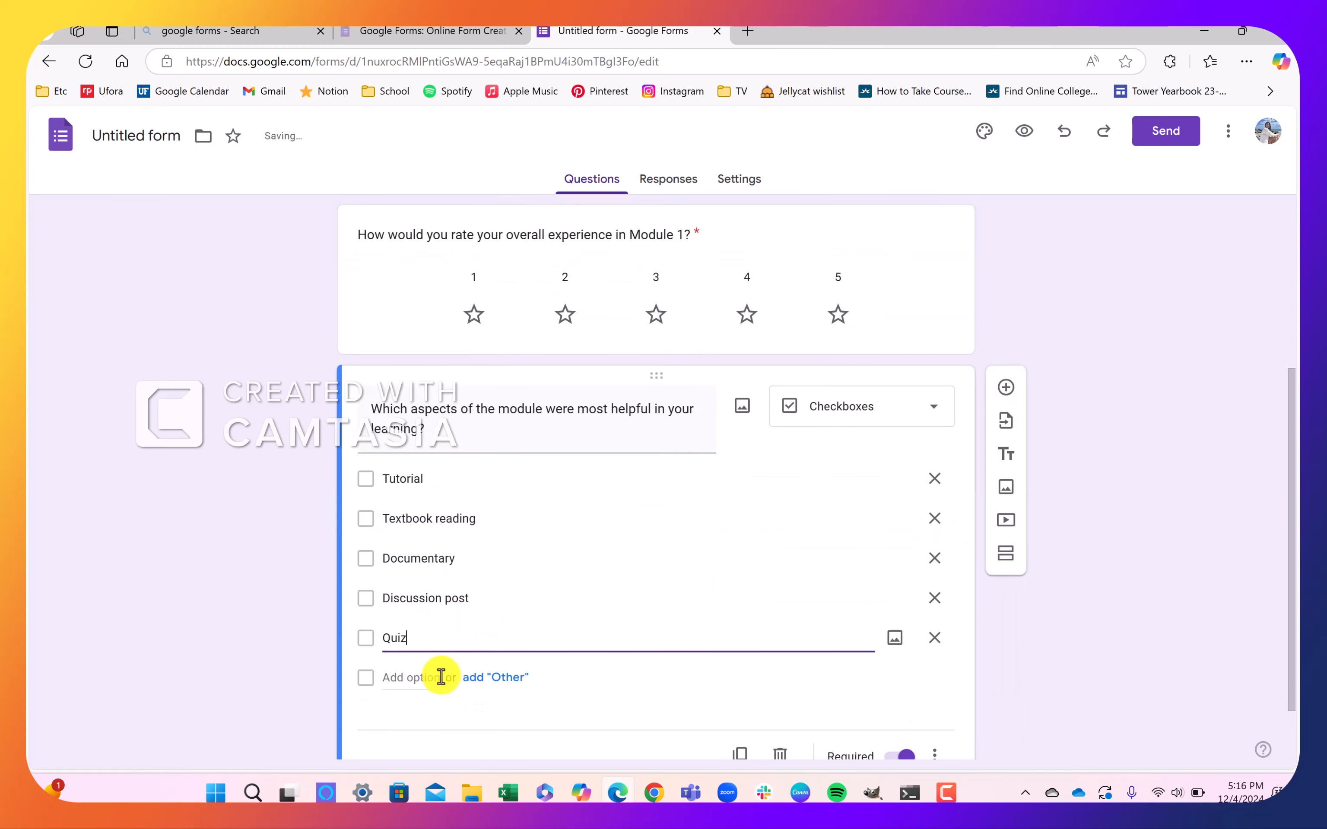
Add a required Paragraph question asking "How could this module be improved? What could I have done to improve your learning experience?"
{"action": "scroll", "coordinate": [441, 675], "scroll_direction": "down", "scroll_amount": 2}
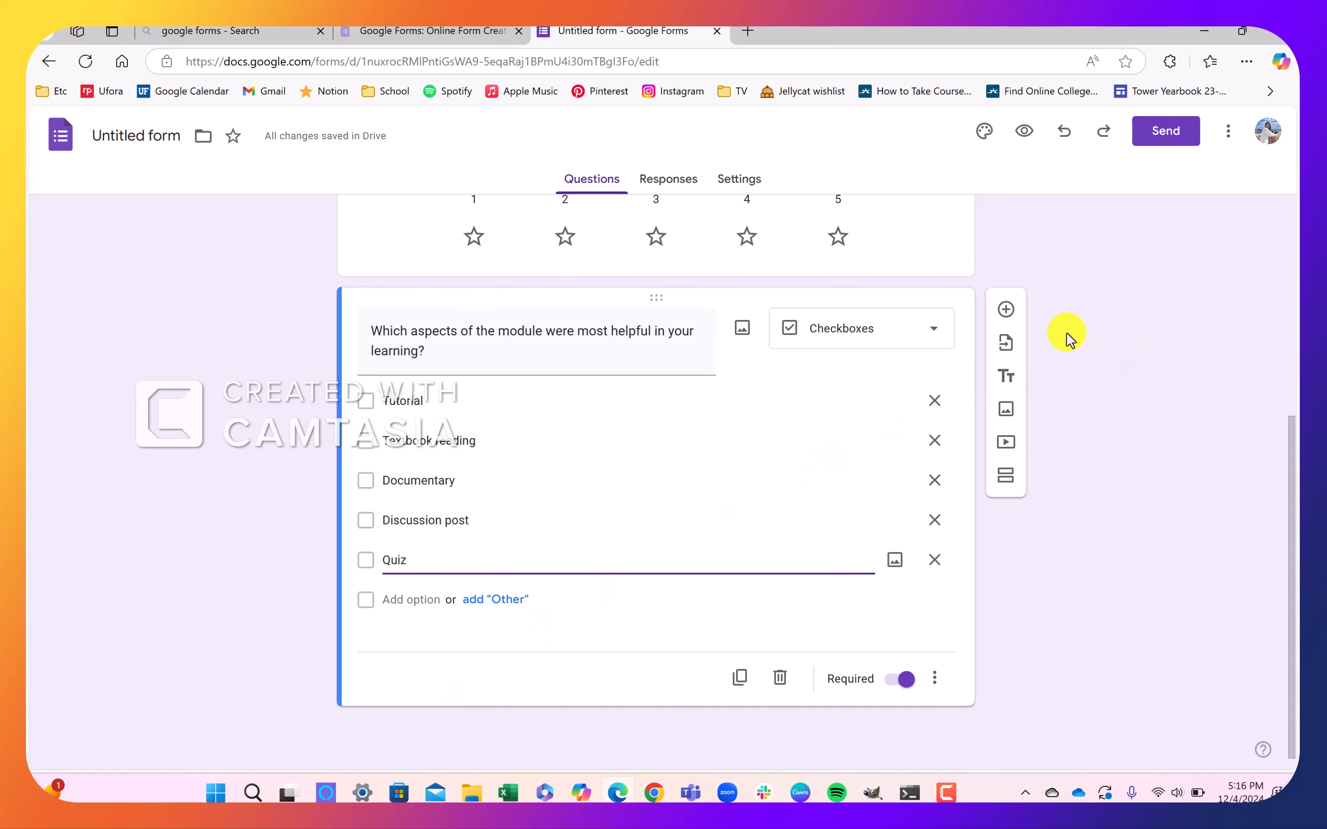
{"action": "left_click", "coordinate": [1005, 309]}
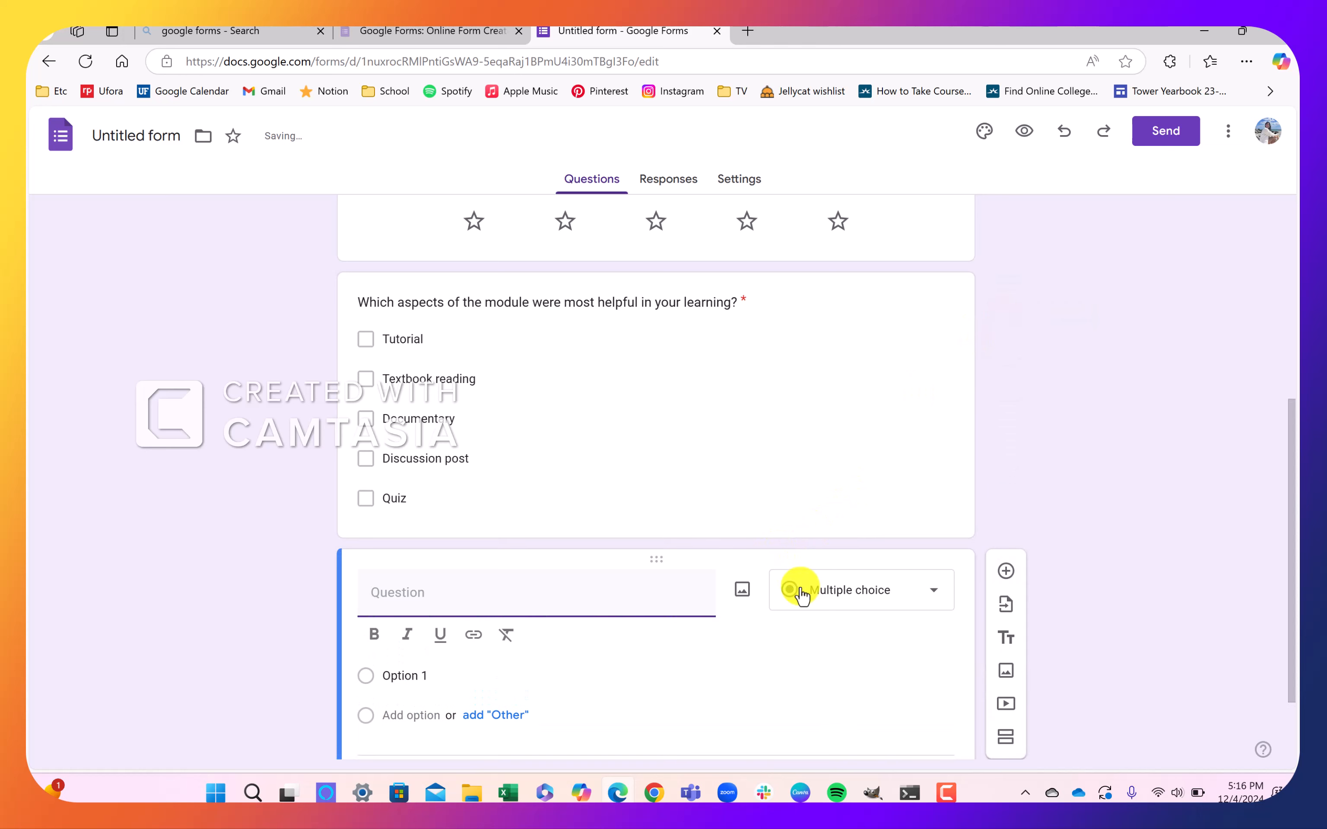
{"action": "left_click", "coordinate": [823, 590]}
{"action": "left_click", "coordinate": [823, 275]}
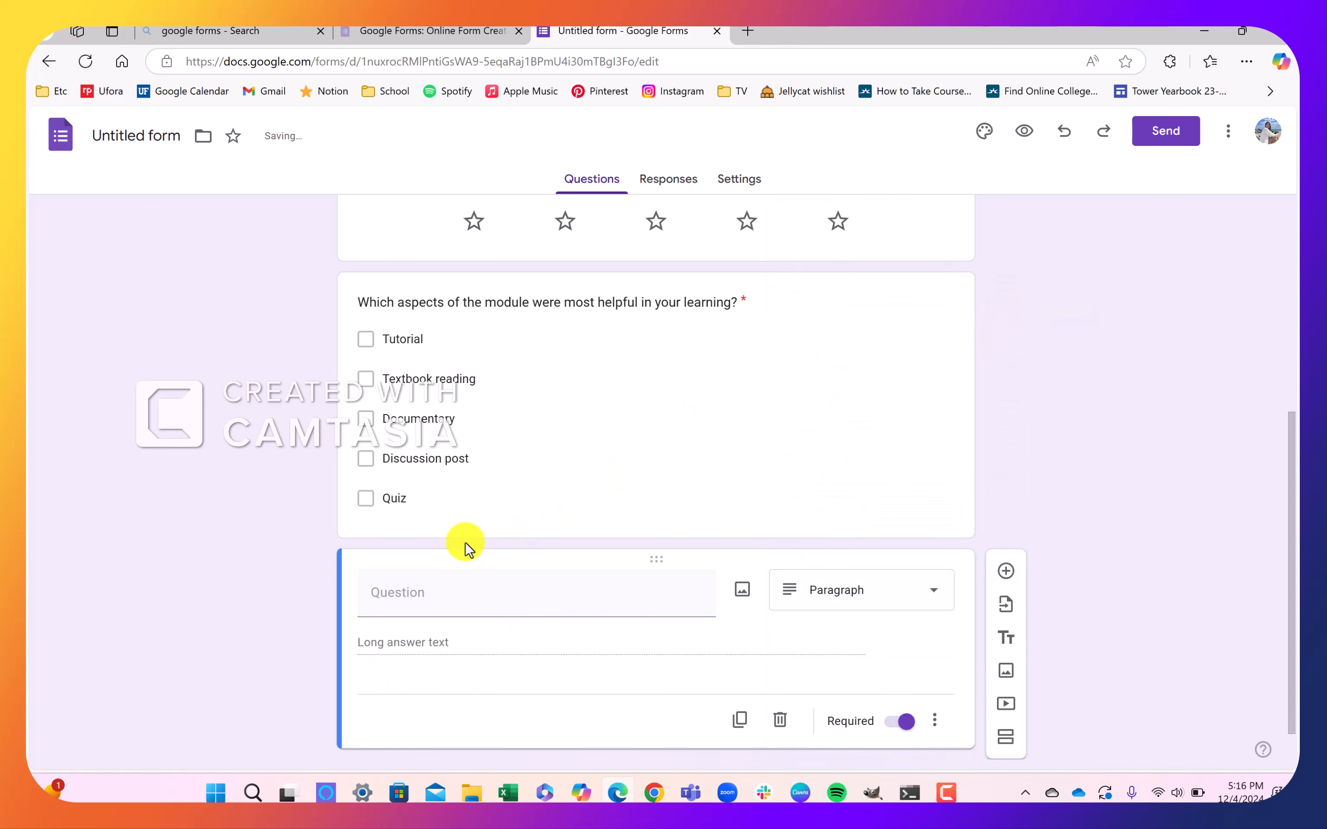
{"action": "left_click", "coordinate": [400, 606]}
{"action": "type", "text": "How could this module be improved? What could I have done to improve your learning experience?"}
{"action": "left_click", "coordinate": [270, 622]}
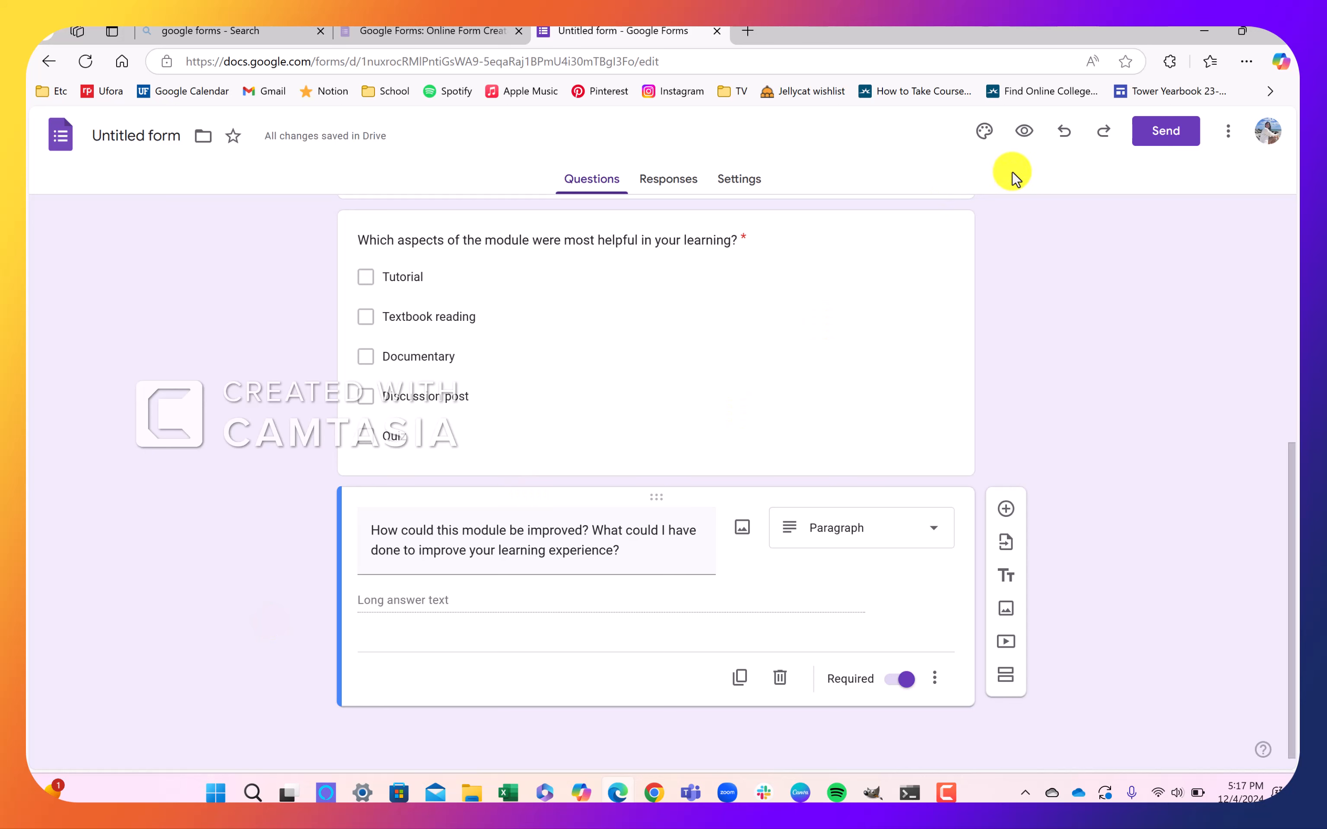
Try the "Make this a quiz" setting, look over its grading options and turn it off again
{"action": "left_click", "coordinate": [743, 197]}
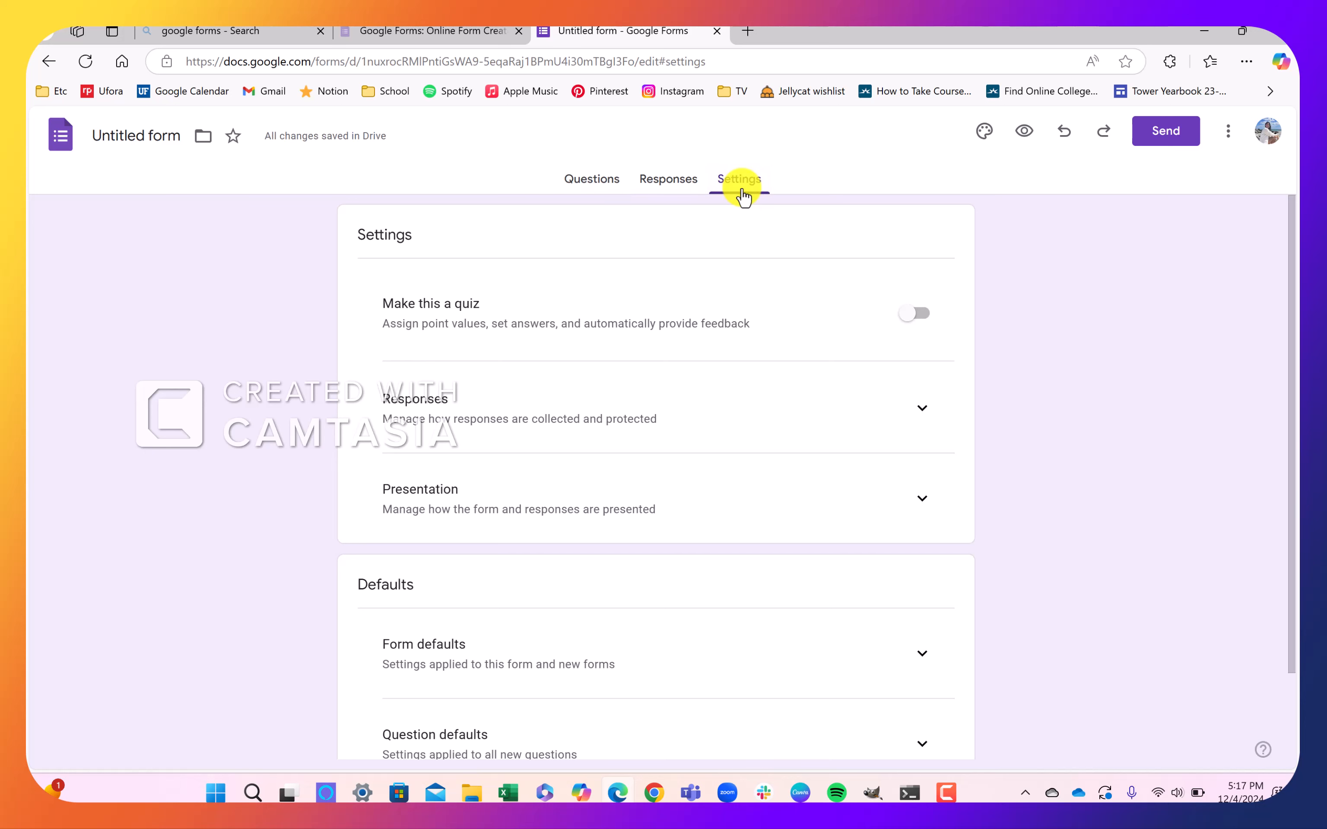
{"action": "left_click", "coordinate": [916, 317]}
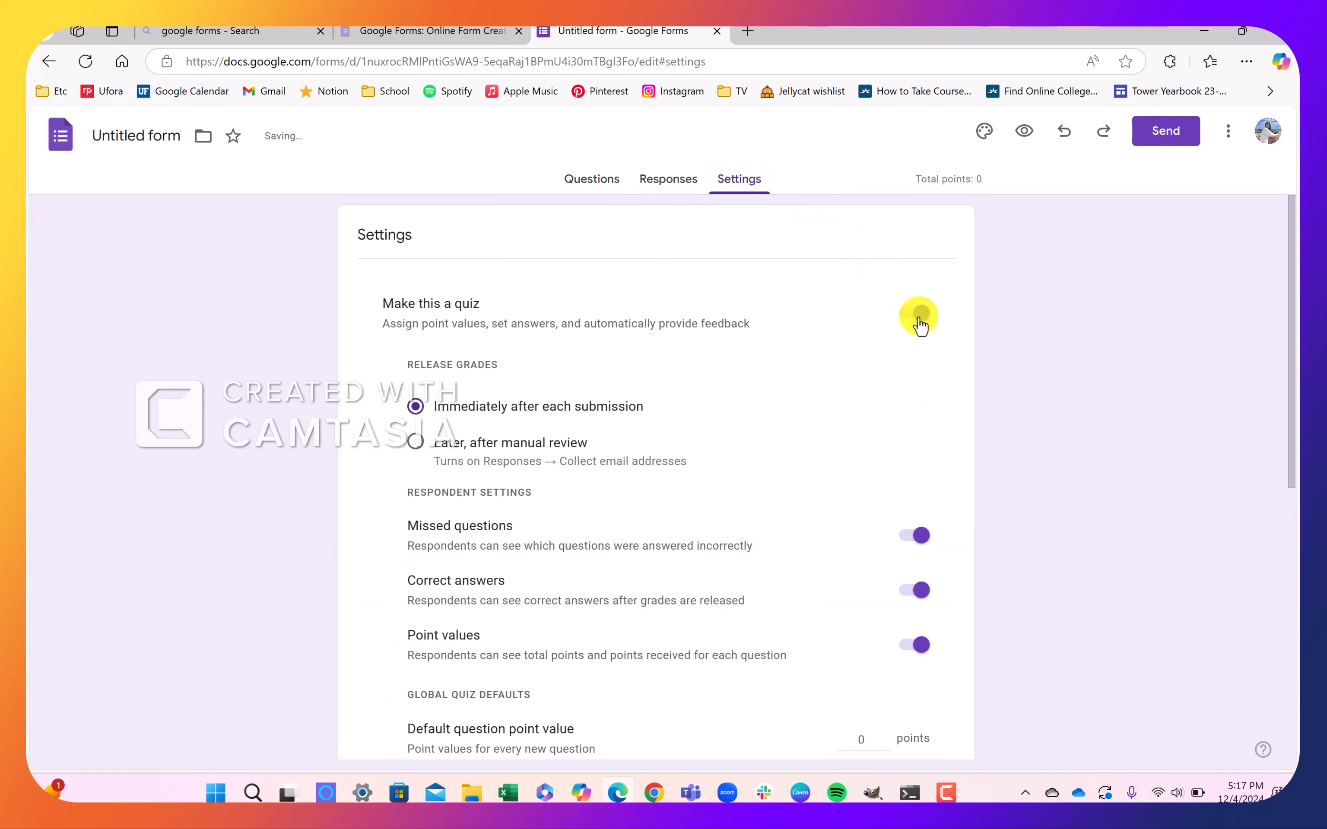
{"action": "scroll", "coordinate": [919, 325], "scroll_direction": "down", "scroll_amount": 1}
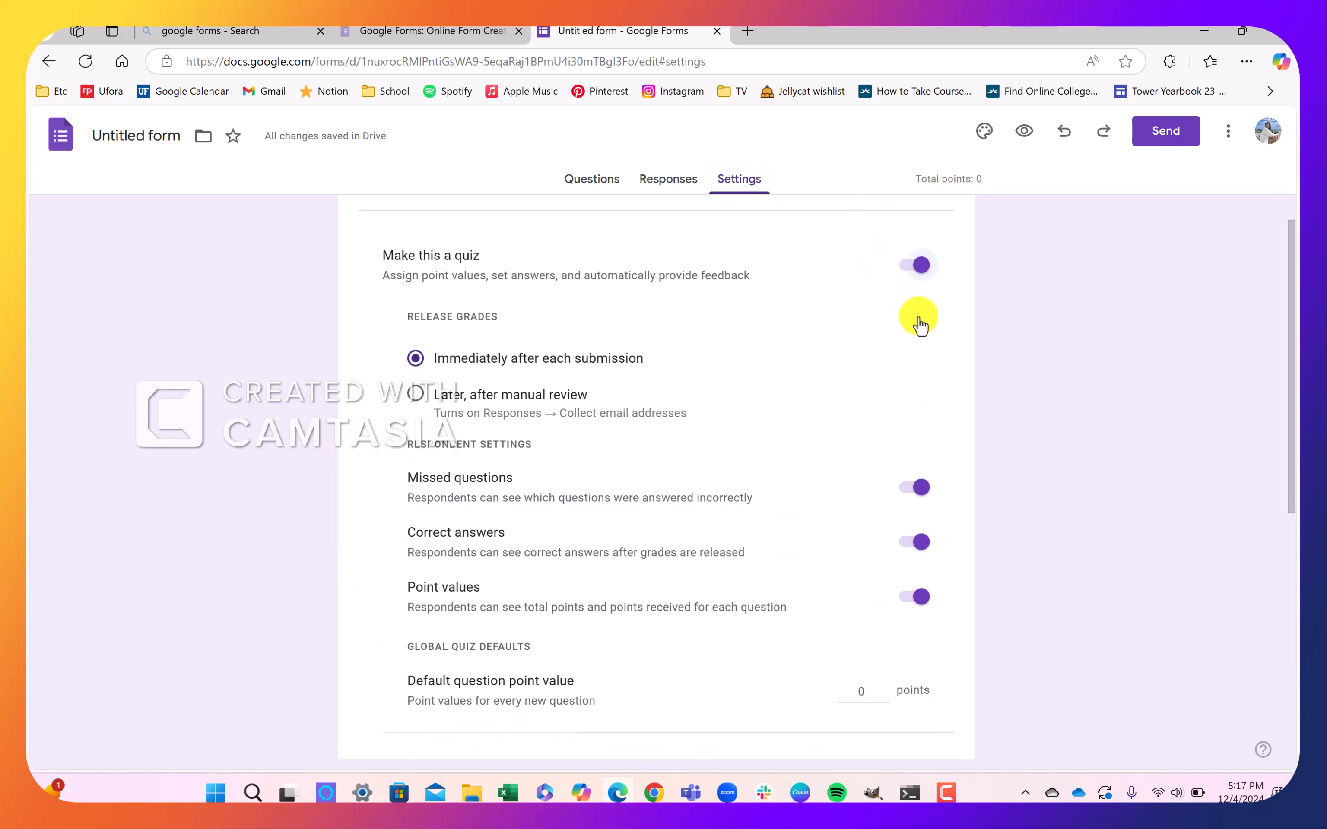
{"action": "scroll", "coordinate": [920, 325], "scroll_direction": "up", "scroll_amount": 1}
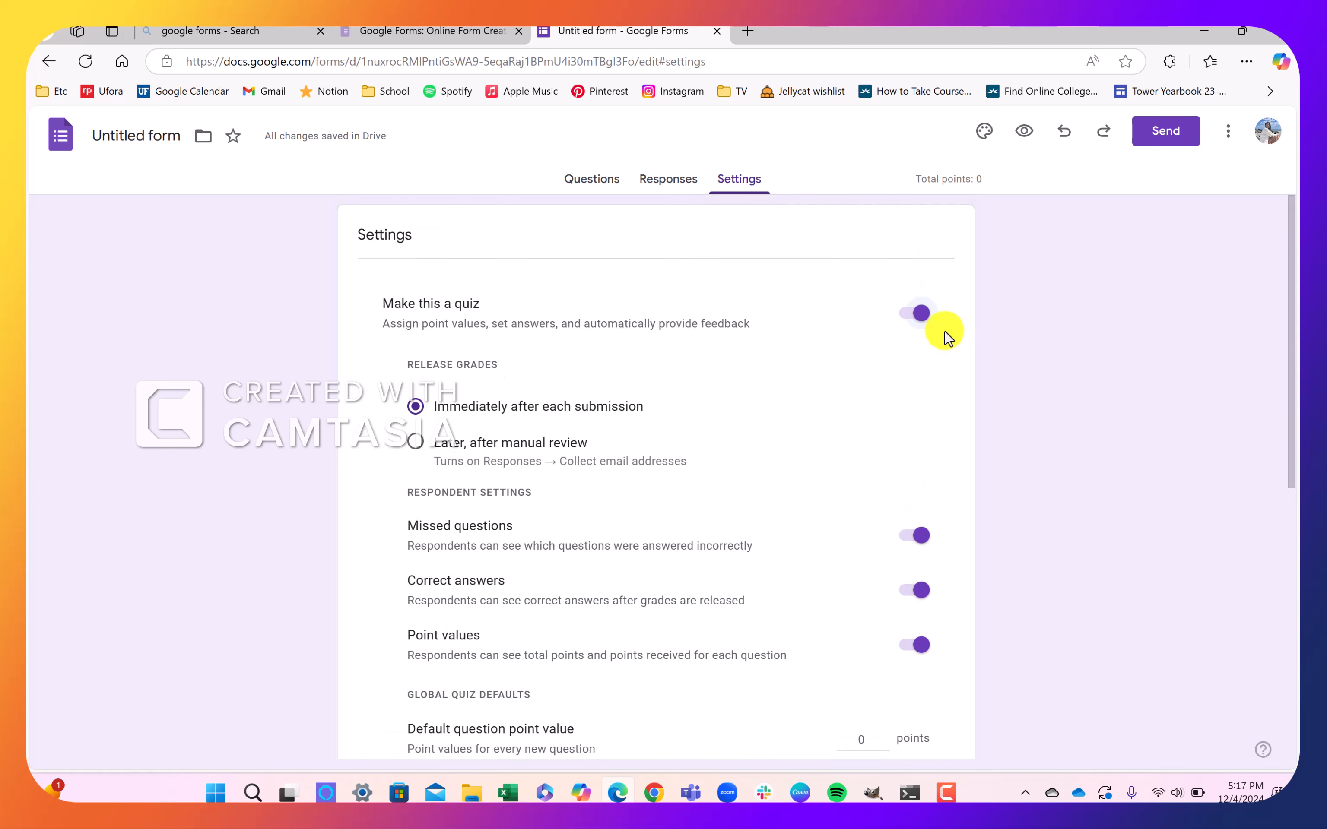
{"action": "left_click", "coordinate": [916, 323]}
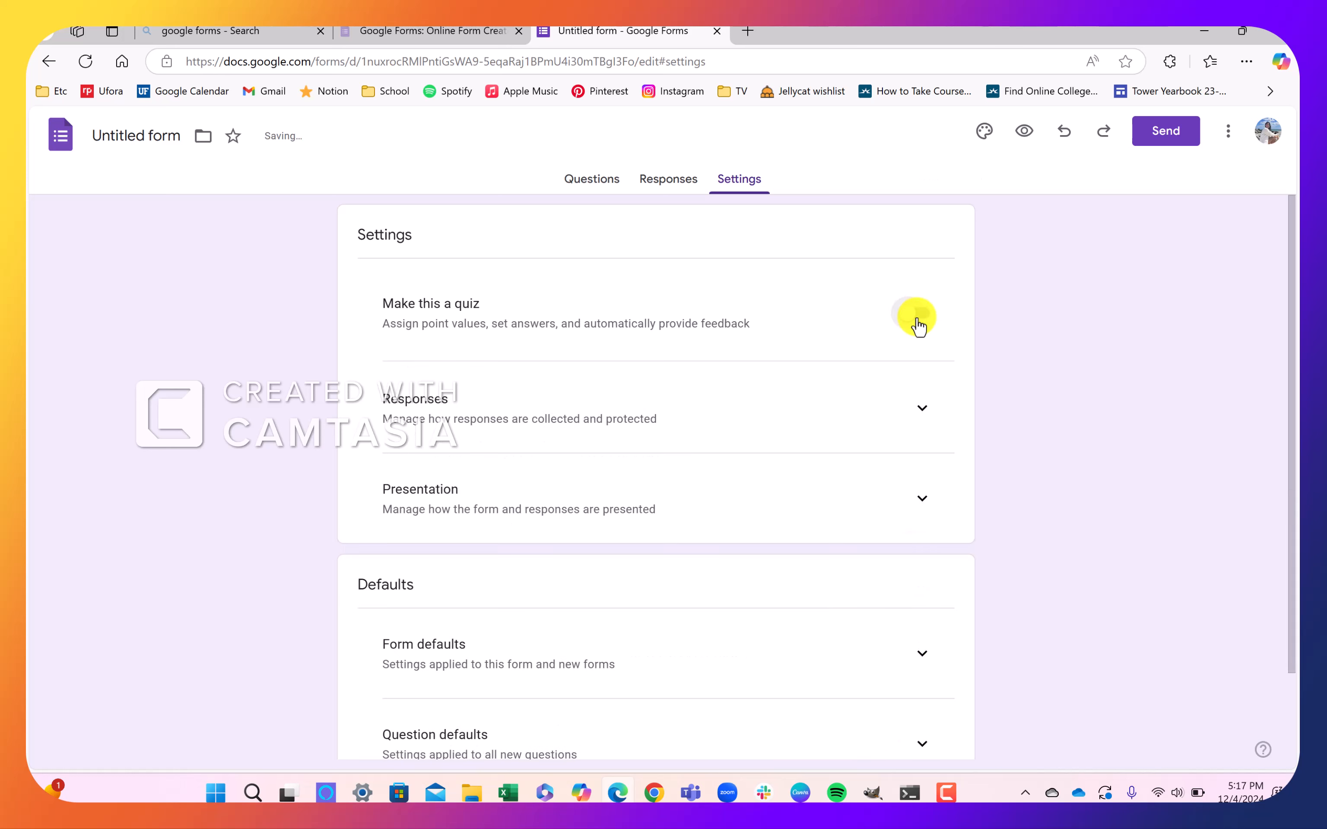
Review the form's response settings for email collection, response copies, editing and response limits
{"action": "left_click", "coordinate": [922, 408]}
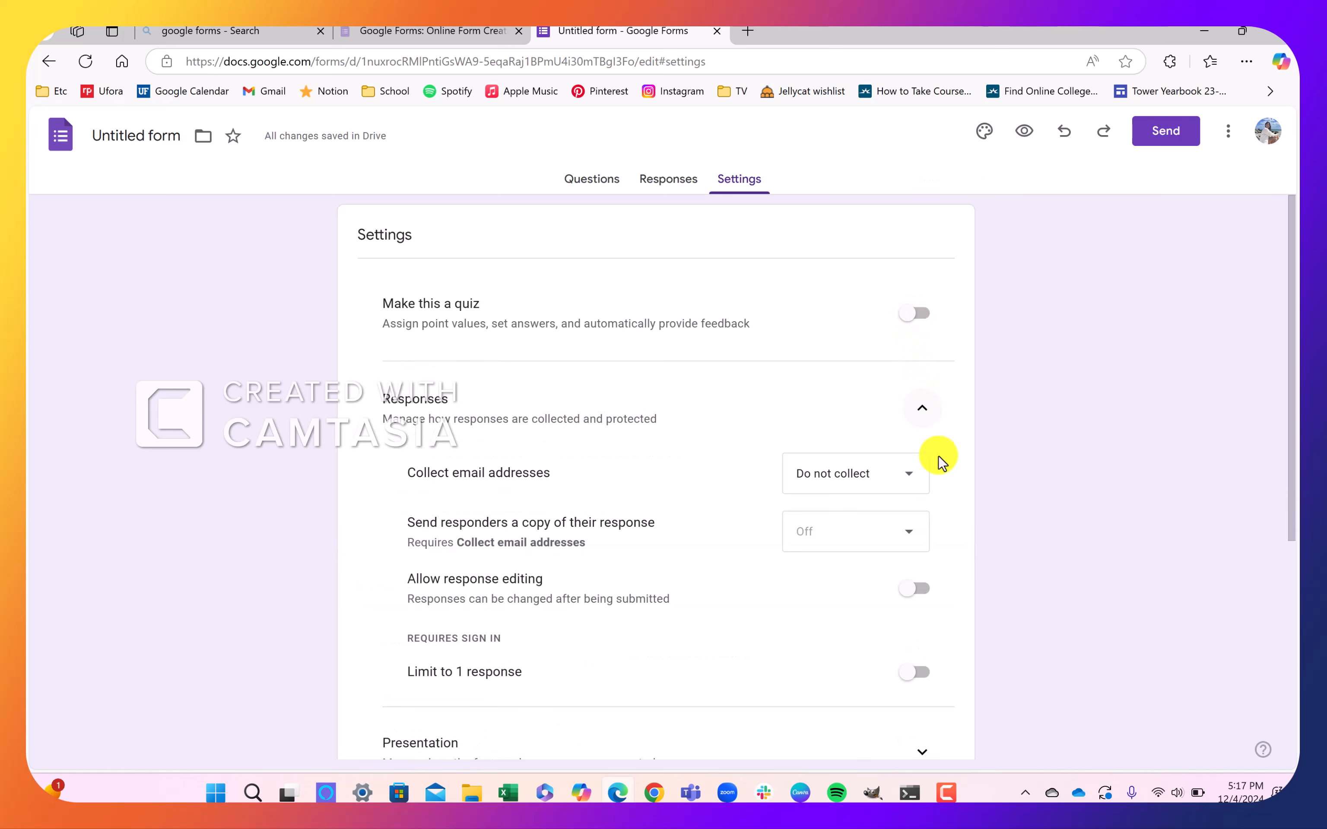
{"action": "scroll", "coordinate": [959, 536], "scroll_direction": "down", "scroll_amount": 1}
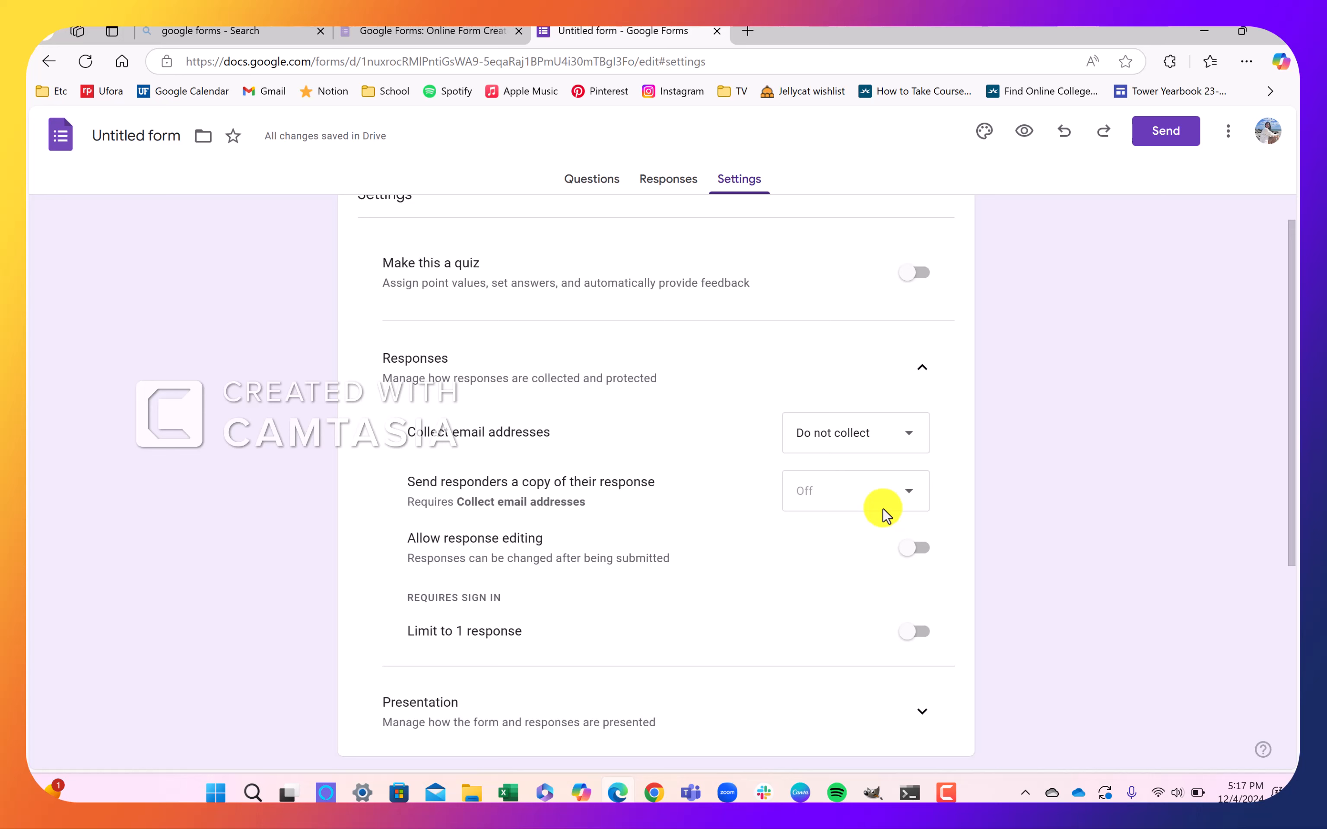
{"action": "left_click", "coordinate": [922, 367]}
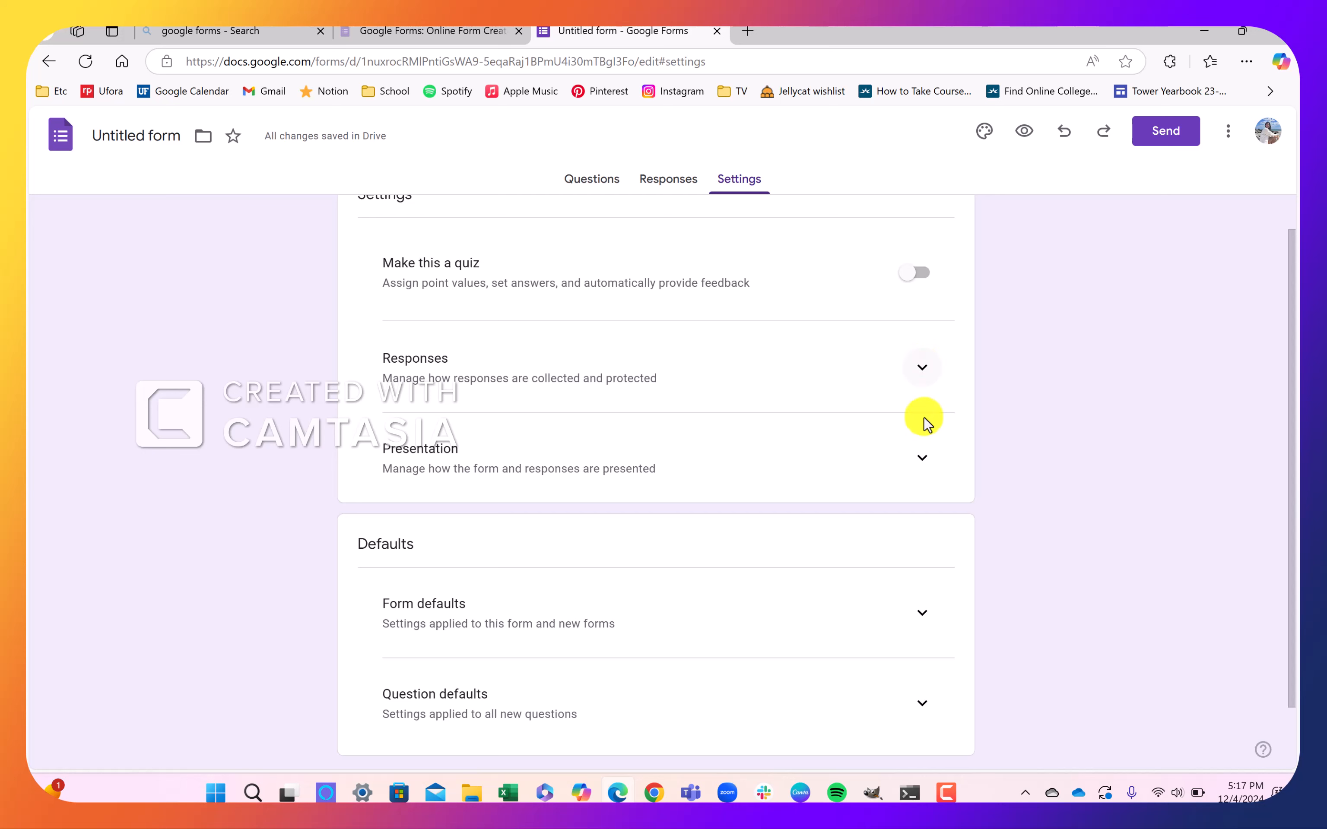
Enable the progress bar in the form's presentation settings and save the confirmation message "Thank you for your feedback!"
{"action": "left_click", "coordinate": [924, 463]}
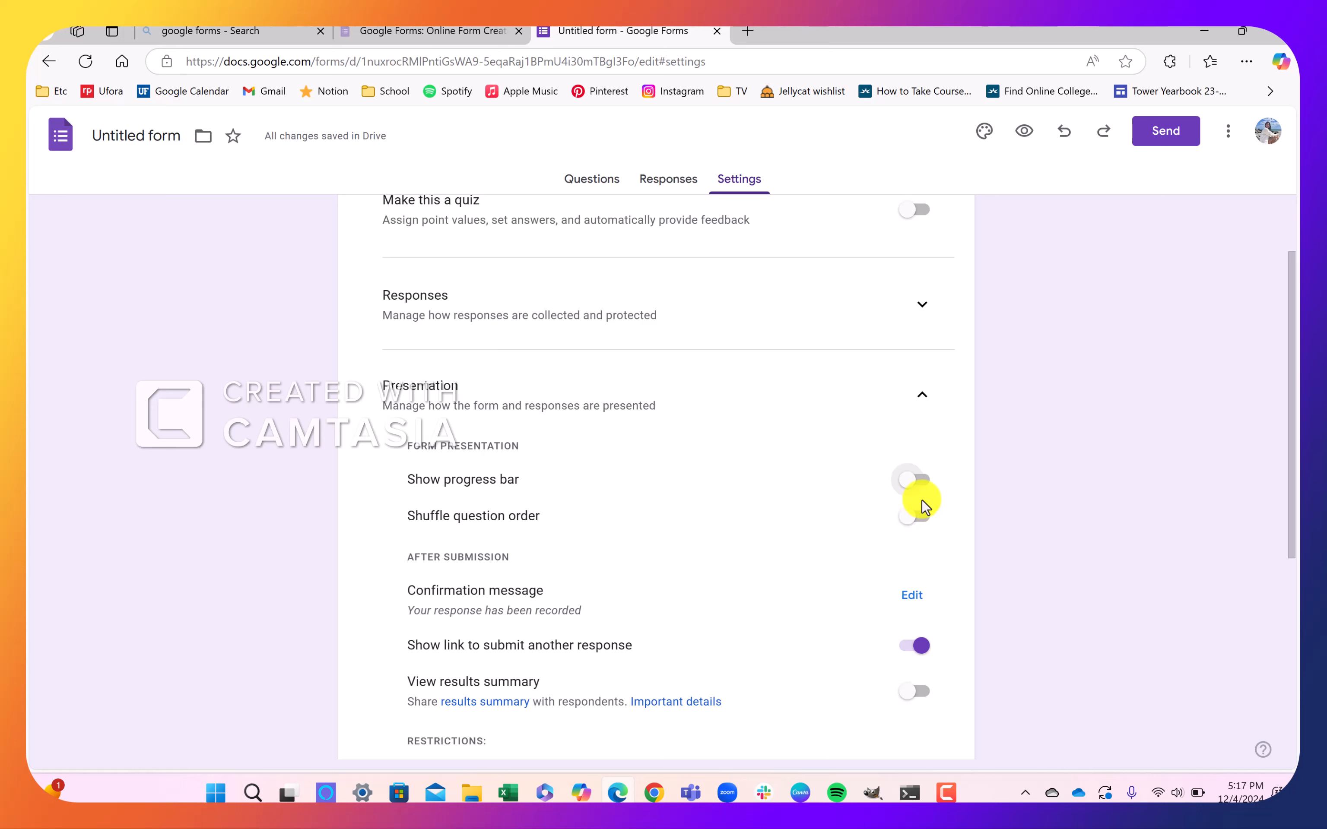
{"action": "left_click", "coordinate": [915, 480]}
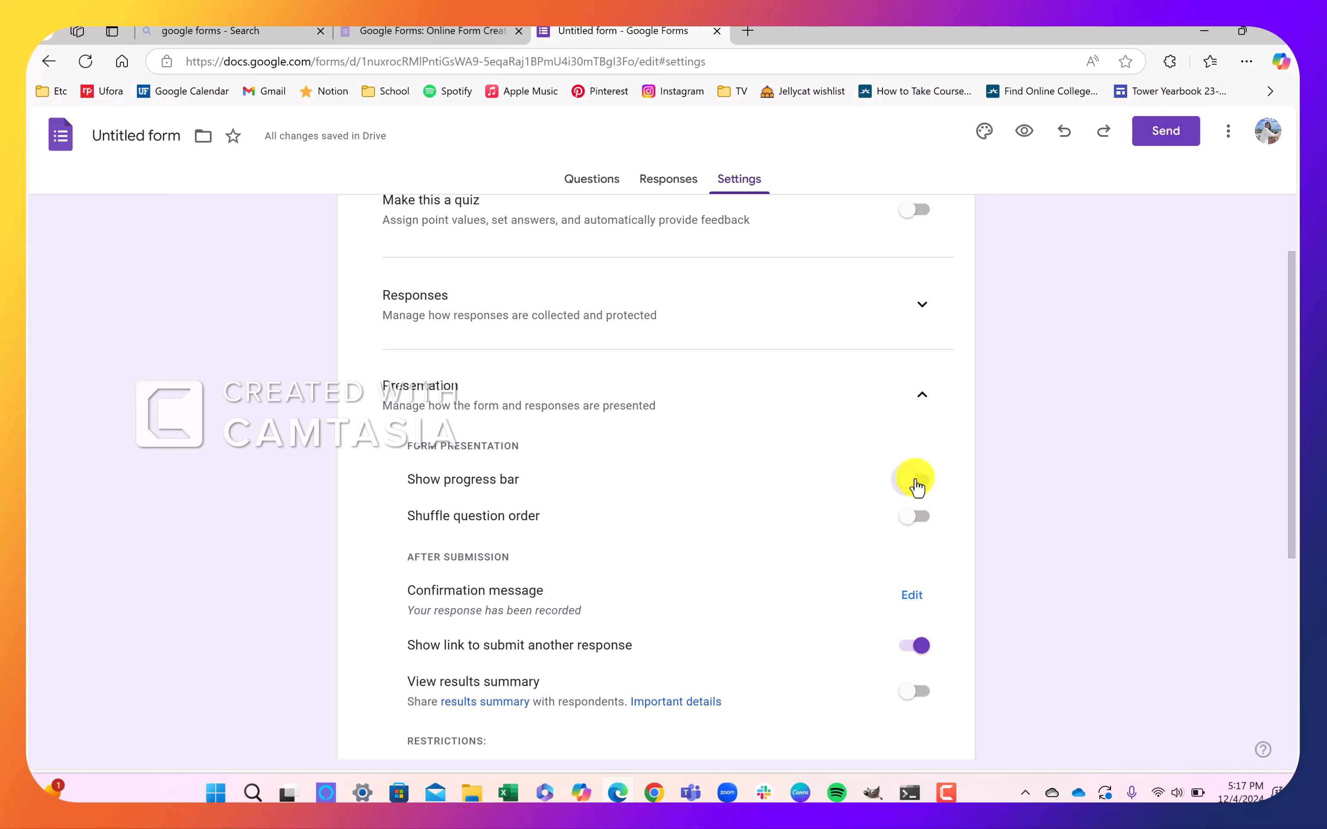
{"action": "left_click", "coordinate": [912, 598]}
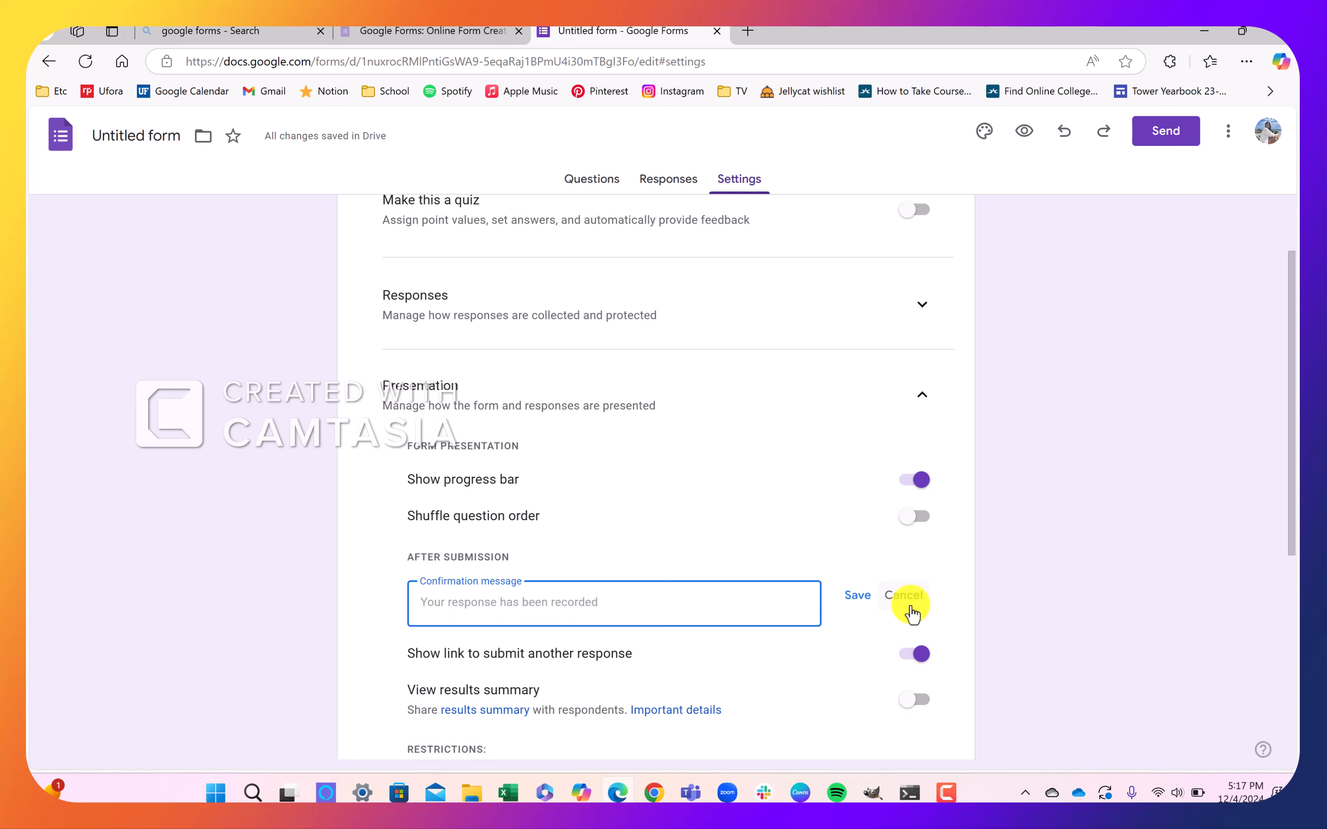
{"action": "type", "text": "Thank you for your feedback!"}
{"action": "left_click", "coordinate": [857, 598]}
{"action": "scroll", "coordinate": [1045, 571], "scroll_direction": "down", "scroll_amount": 3}
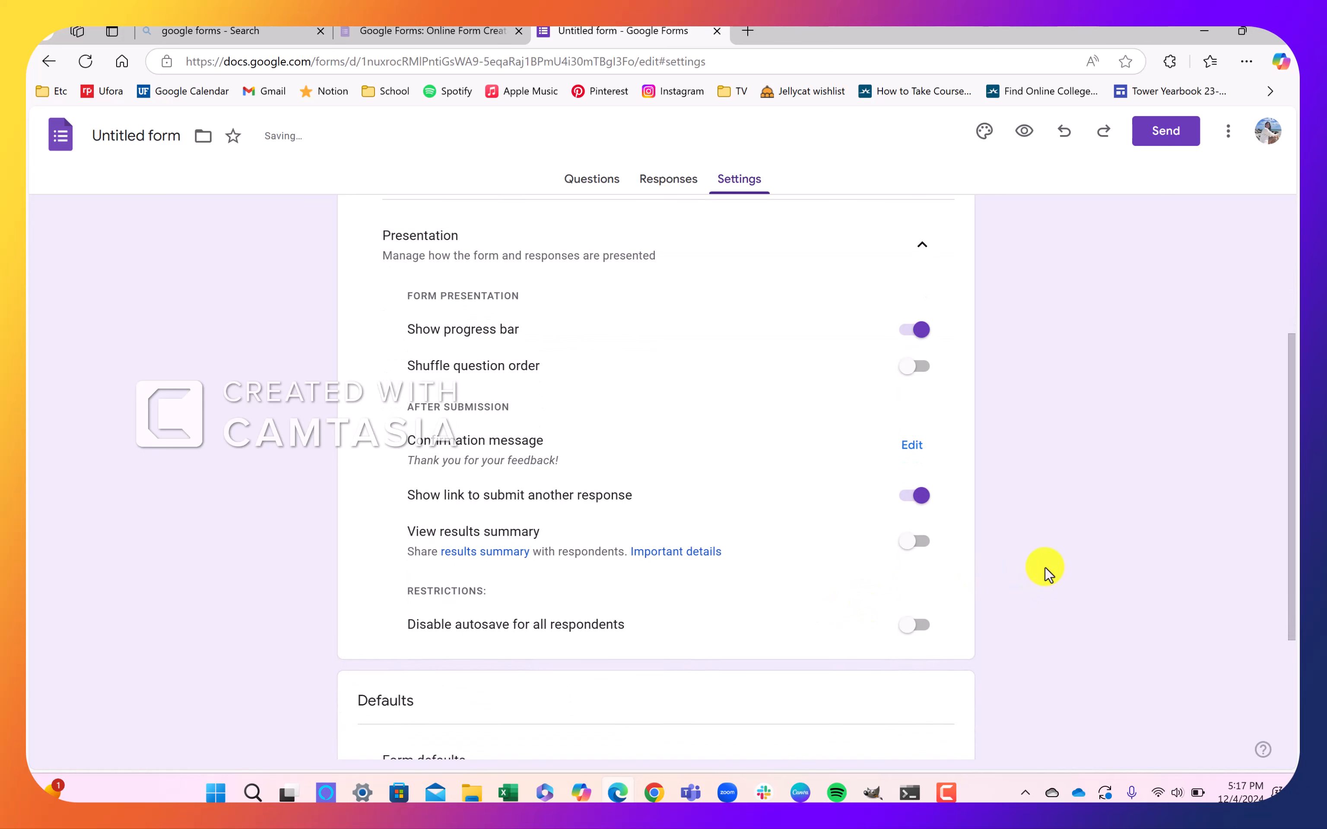
{"action": "scroll", "coordinate": [1047, 574], "scroll_direction": "down", "scroll_amount": 4}
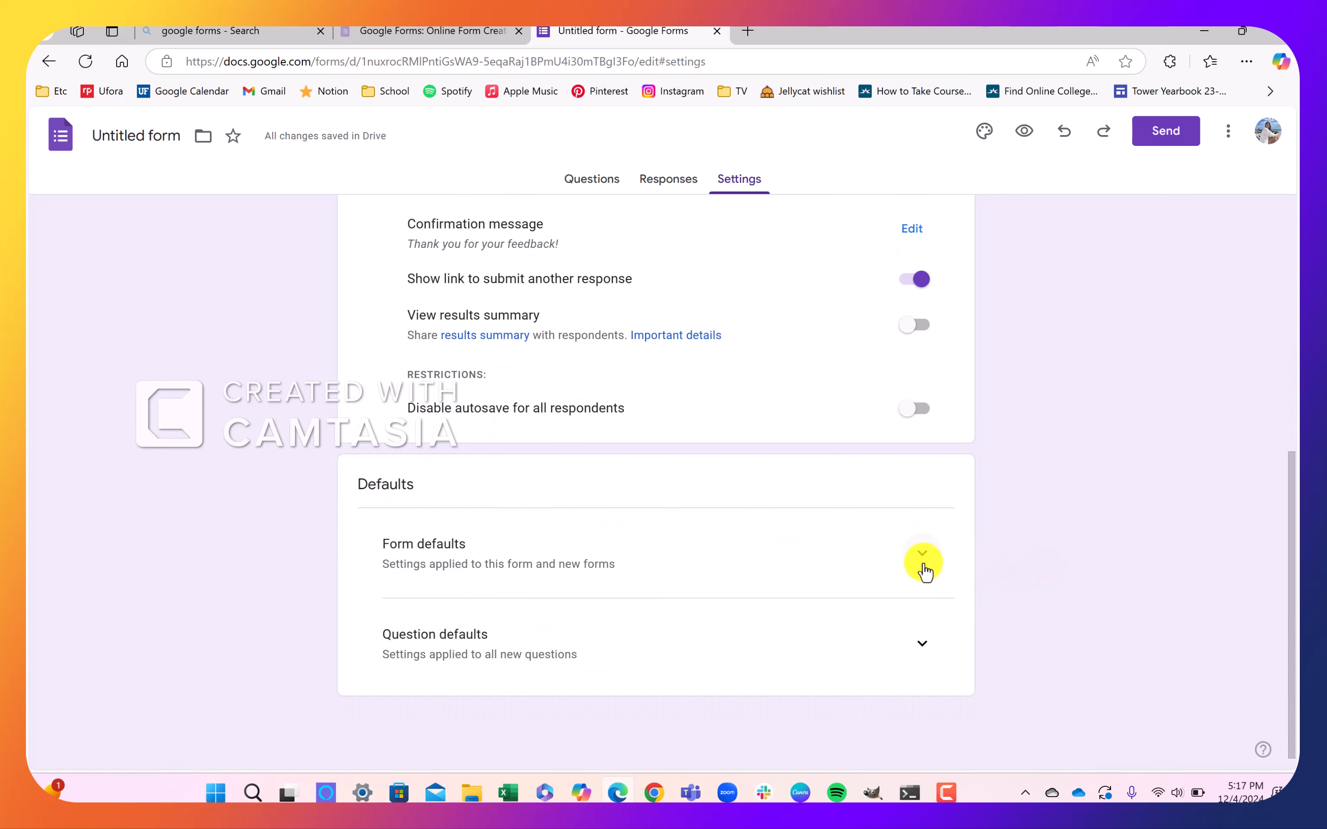
Link the form's responses to a new spreadsheet named "Module 1 Feedback Form Responses"
{"action": "left_click", "coordinate": [680, 181]}
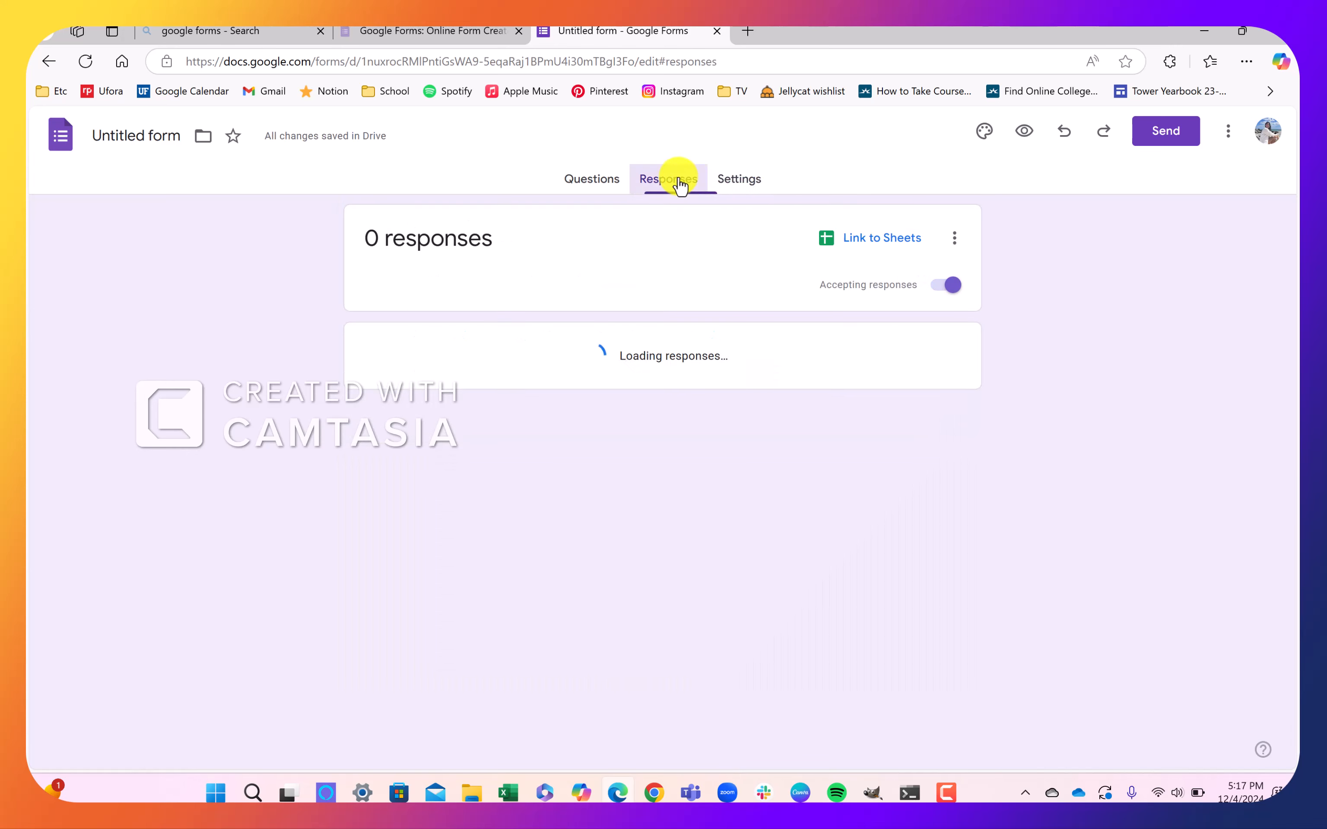
{"action": "left_click", "coordinate": [871, 240]}
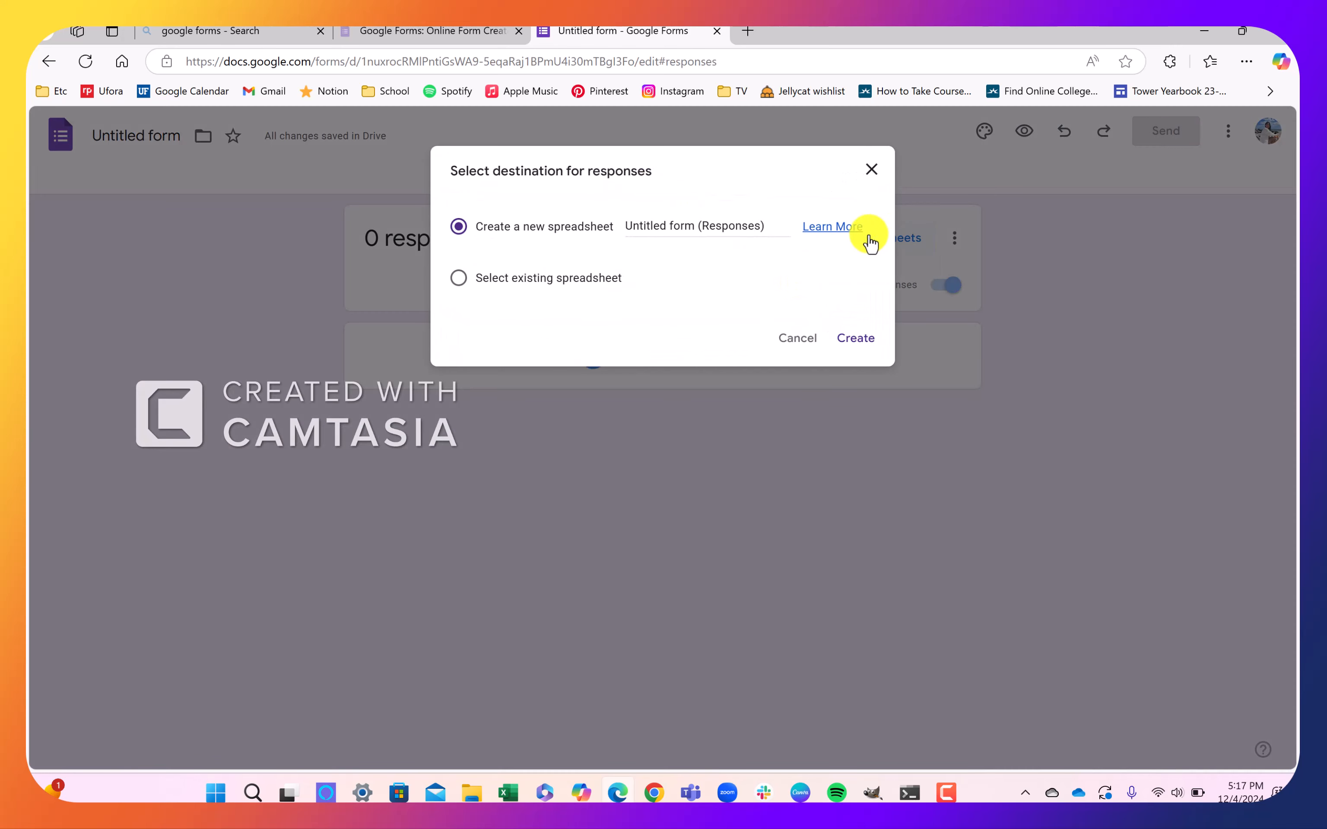
{"action": "triple_click", "coordinate": [692, 229]}
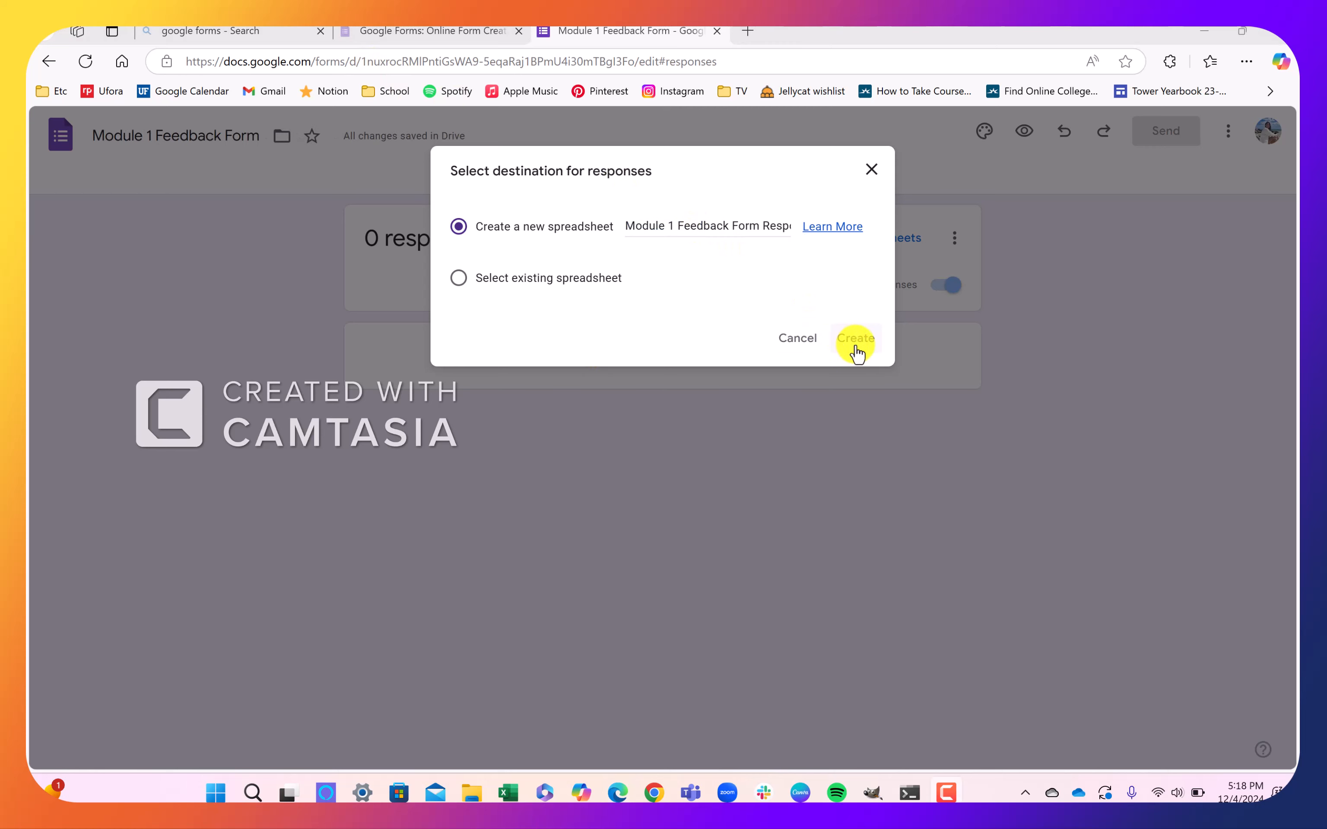
{"action": "left_click", "coordinate": [855, 345]}
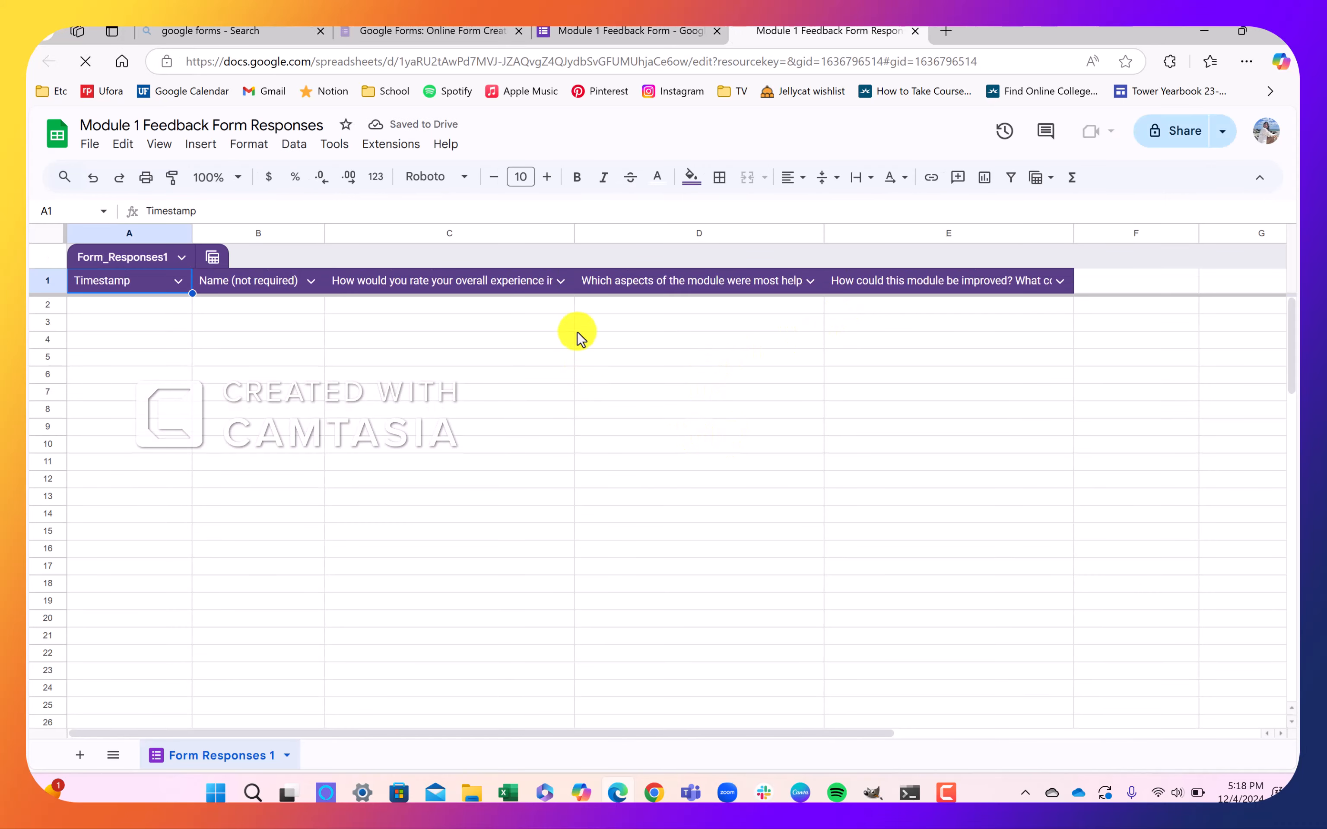
Return to the form and set its theme to the Impact header font and the cyan color
{"action": "left_click", "coordinate": [674, 32]}
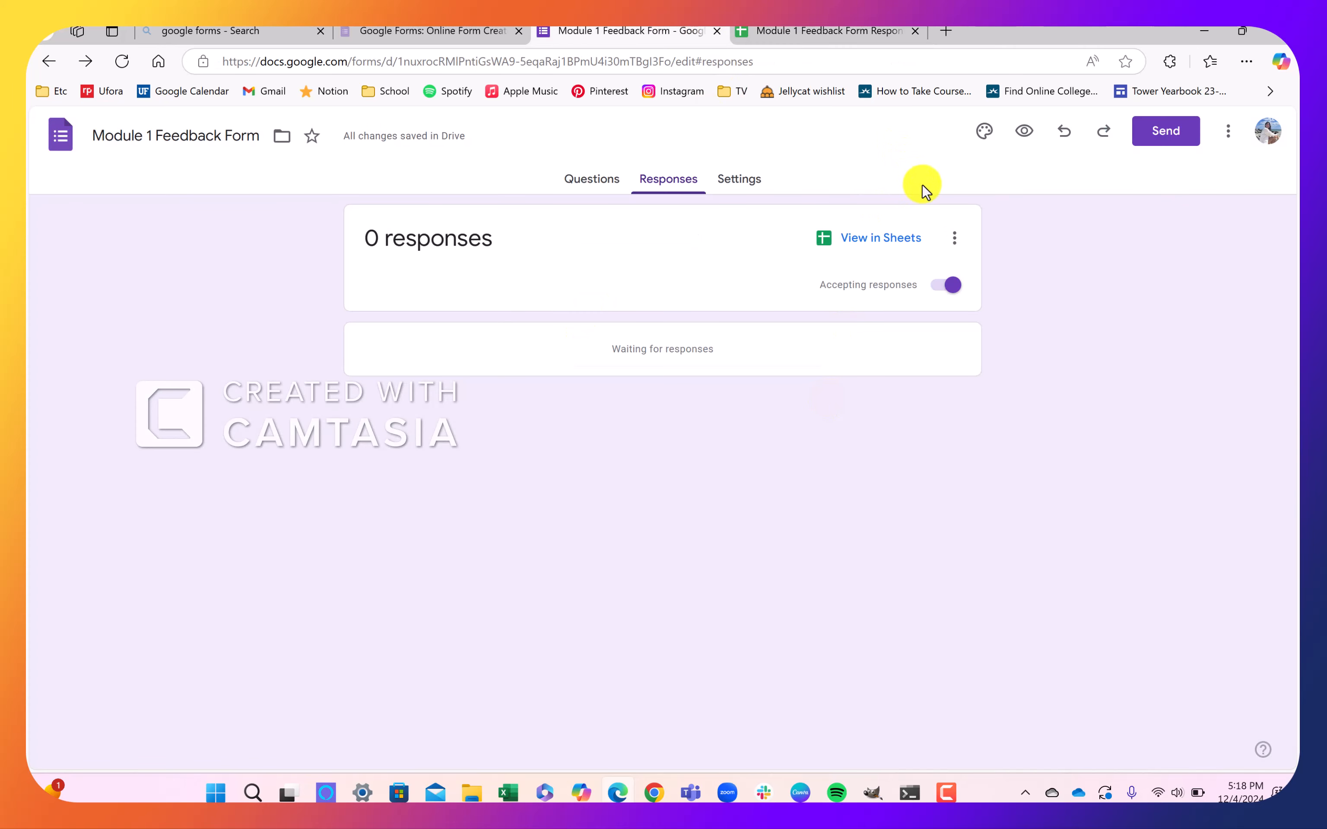
{"action": "left_click", "coordinate": [994, 142]}
{"action": "left_click", "coordinate": [1140, 339]}
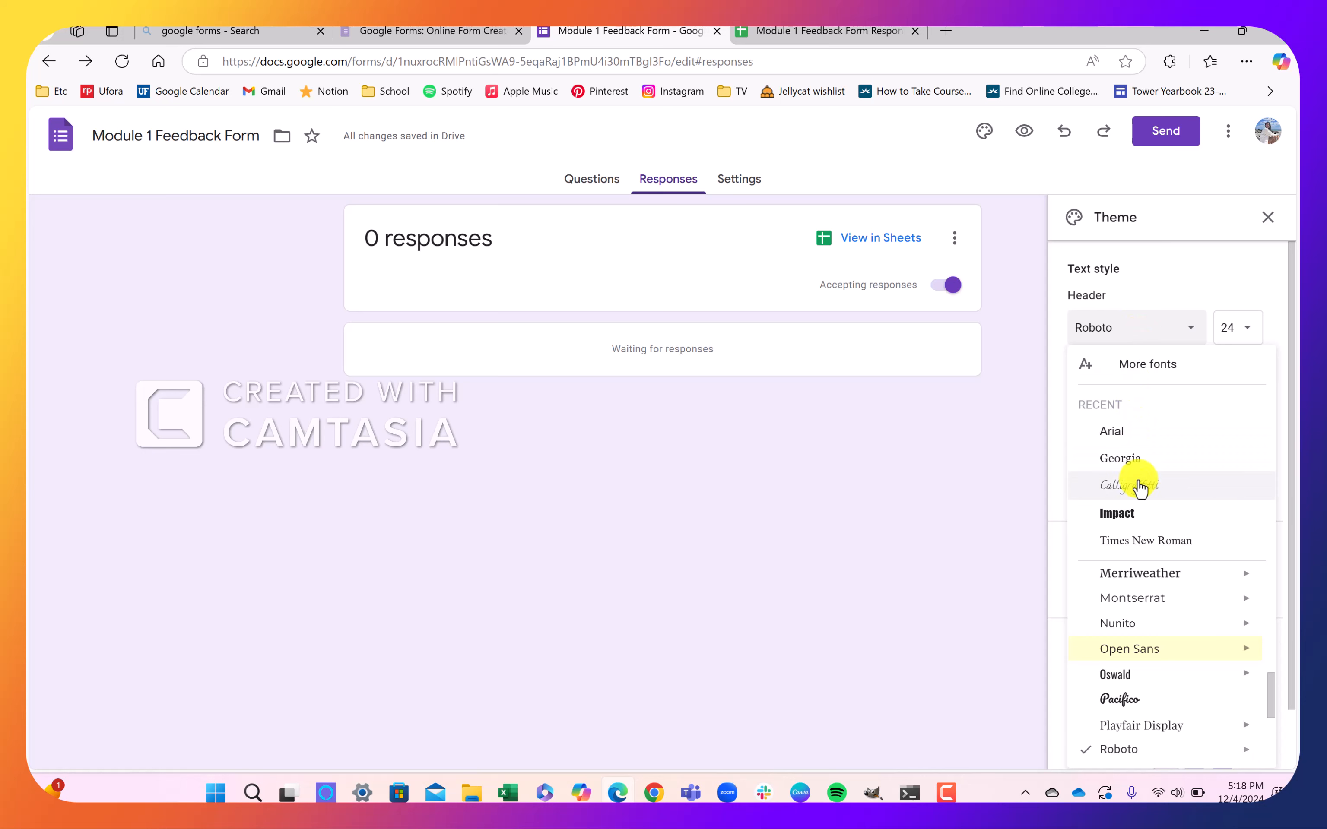
{"action": "left_click", "coordinate": [1128, 511]}
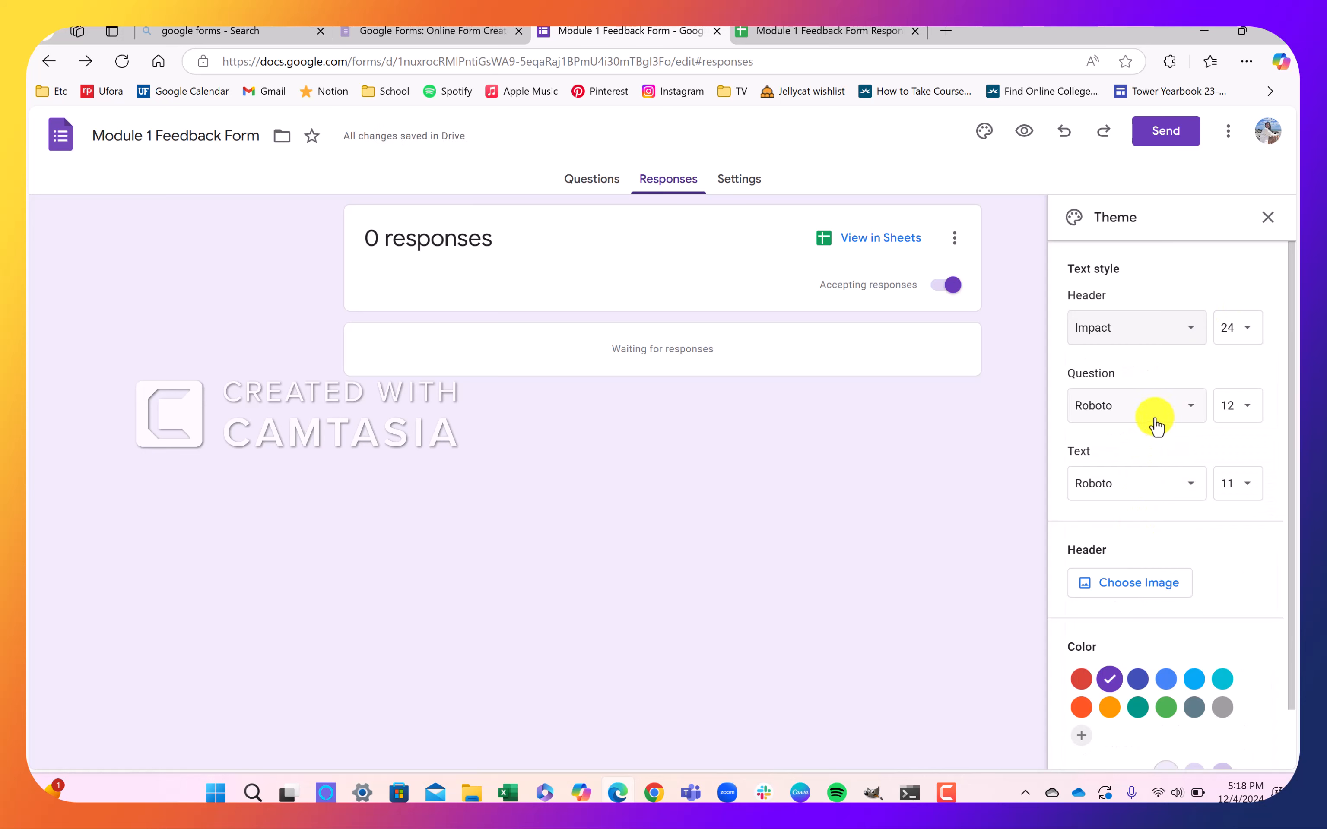
{"action": "scroll", "coordinate": [1162, 544], "scroll_direction": "down", "scroll_amount": 1}
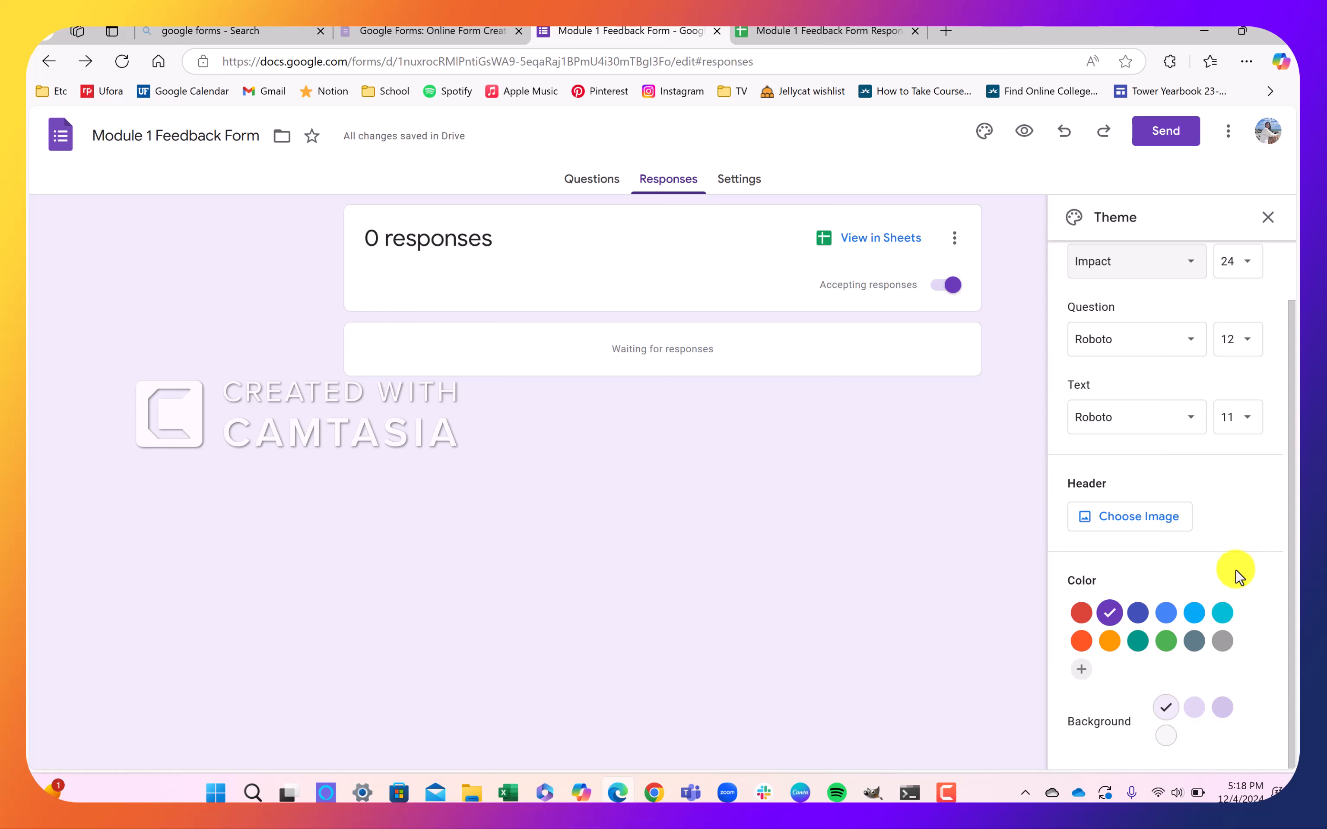
{"action": "left_click", "coordinate": [1222, 617]}
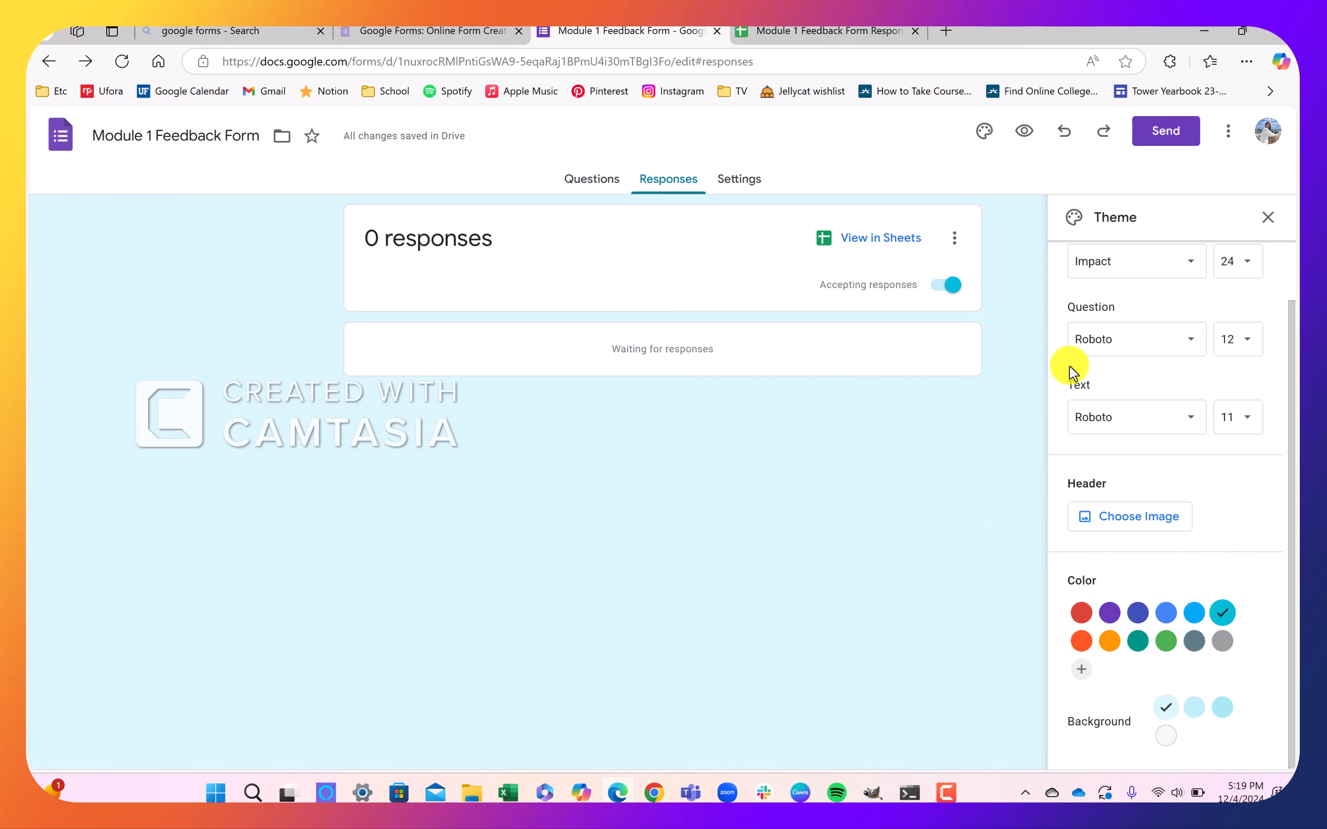
{"action": "left_click", "coordinate": [1268, 217]}
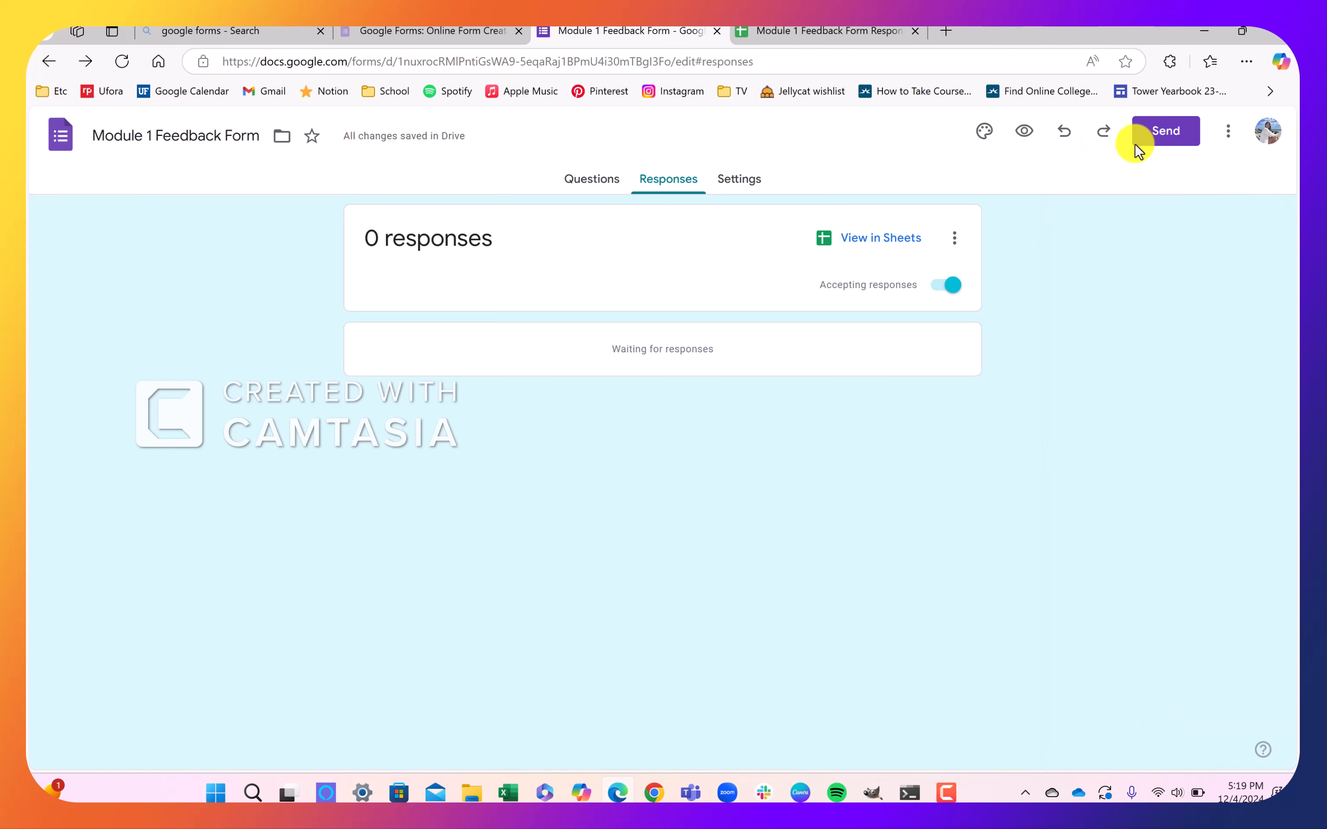
Look at the email and link options for sending the form, then close them without sending
{"action": "left_click", "coordinate": [1178, 135]}
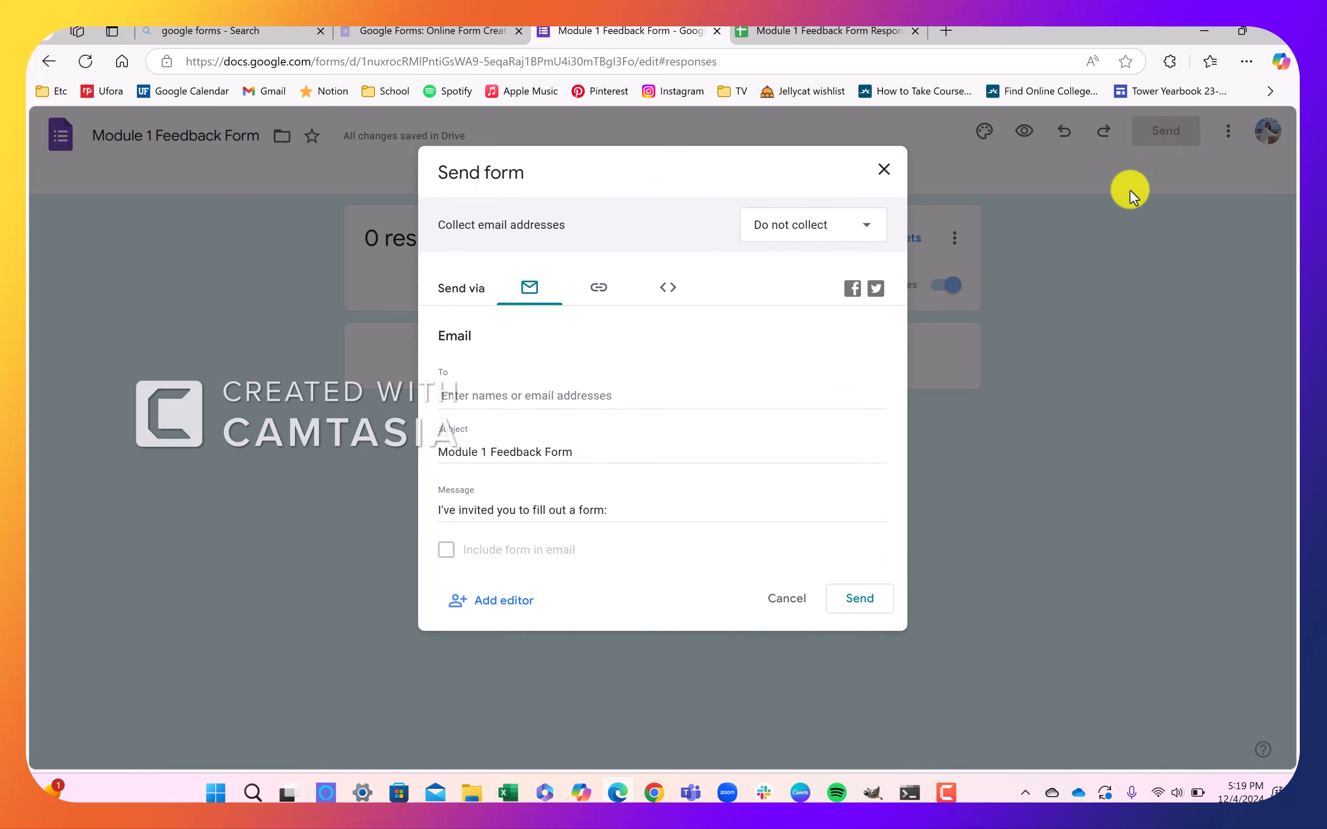
{"action": "left_click", "coordinate": [594, 289]}
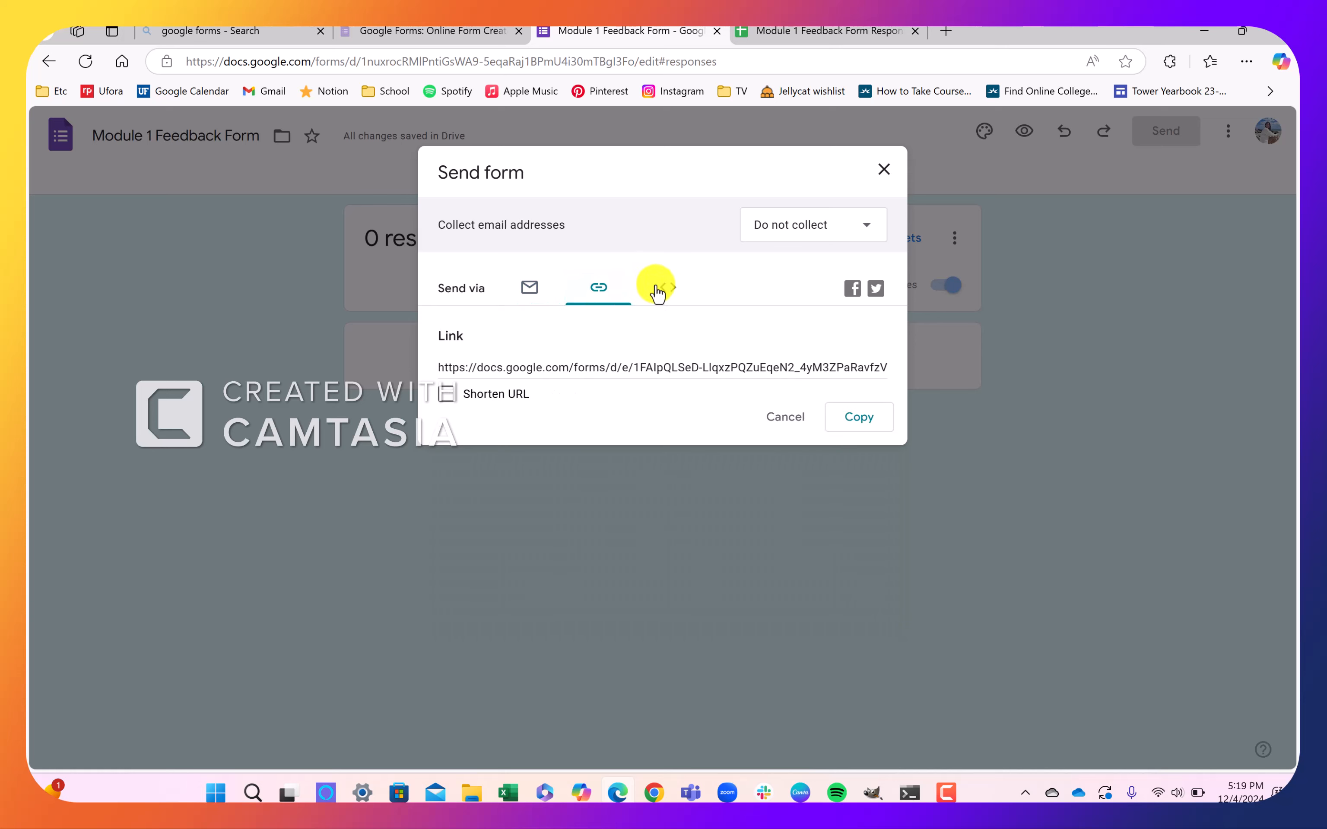
{"action": "left_click", "coordinate": [1031, 266]}
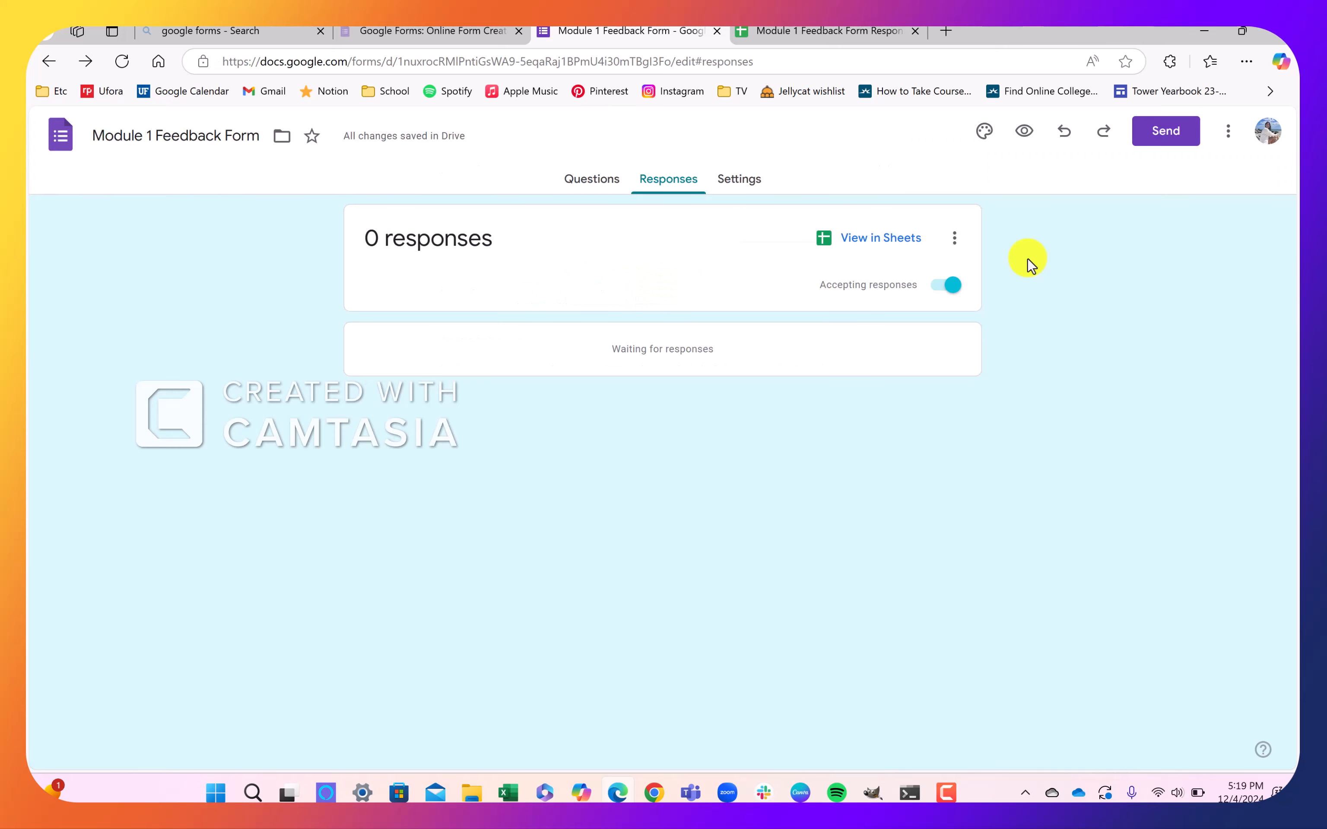
Preview the whole form as respondents see it and return to editing it
{"action": "left_click", "coordinate": [1025, 135]}
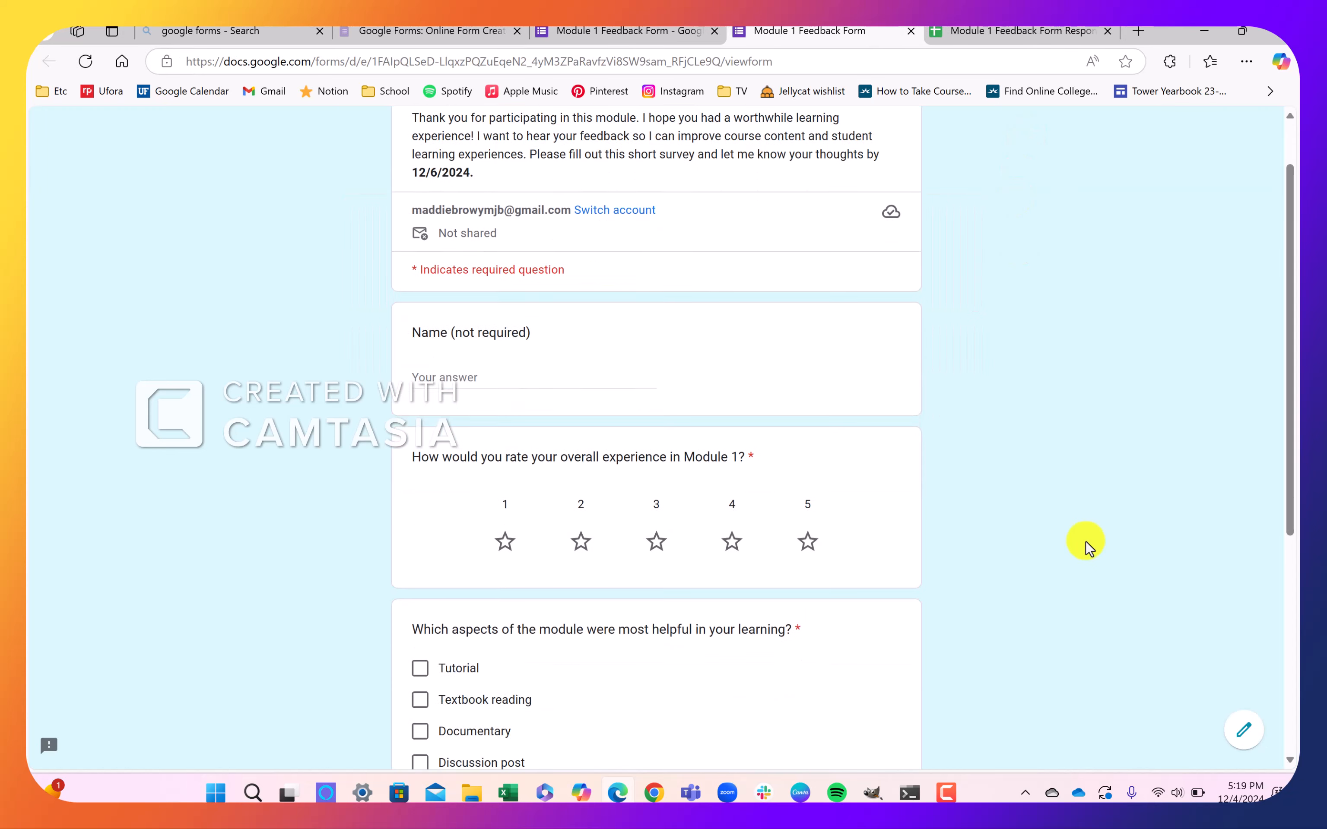
{"action": "scroll", "coordinate": [1087, 542], "scroll_direction": "down", "scroll_amount": 5}
{"action": "scroll", "coordinate": [1087, 542], "scroll_direction": "down", "scroll_amount": 2}
{"action": "scroll", "coordinate": [1087, 542], "scroll_direction": "up", "scroll_amount": 8}
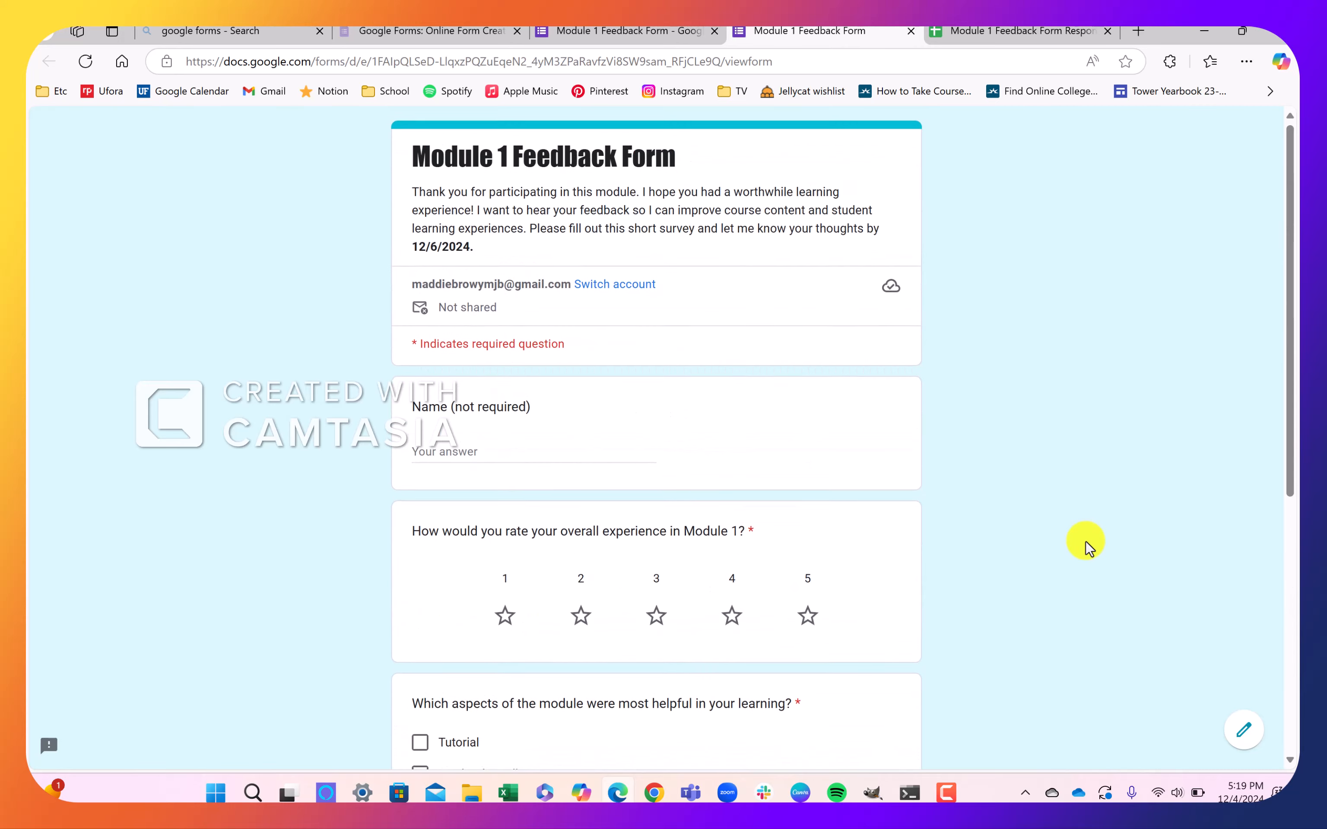
{"action": "left_click", "coordinate": [1246, 742]}
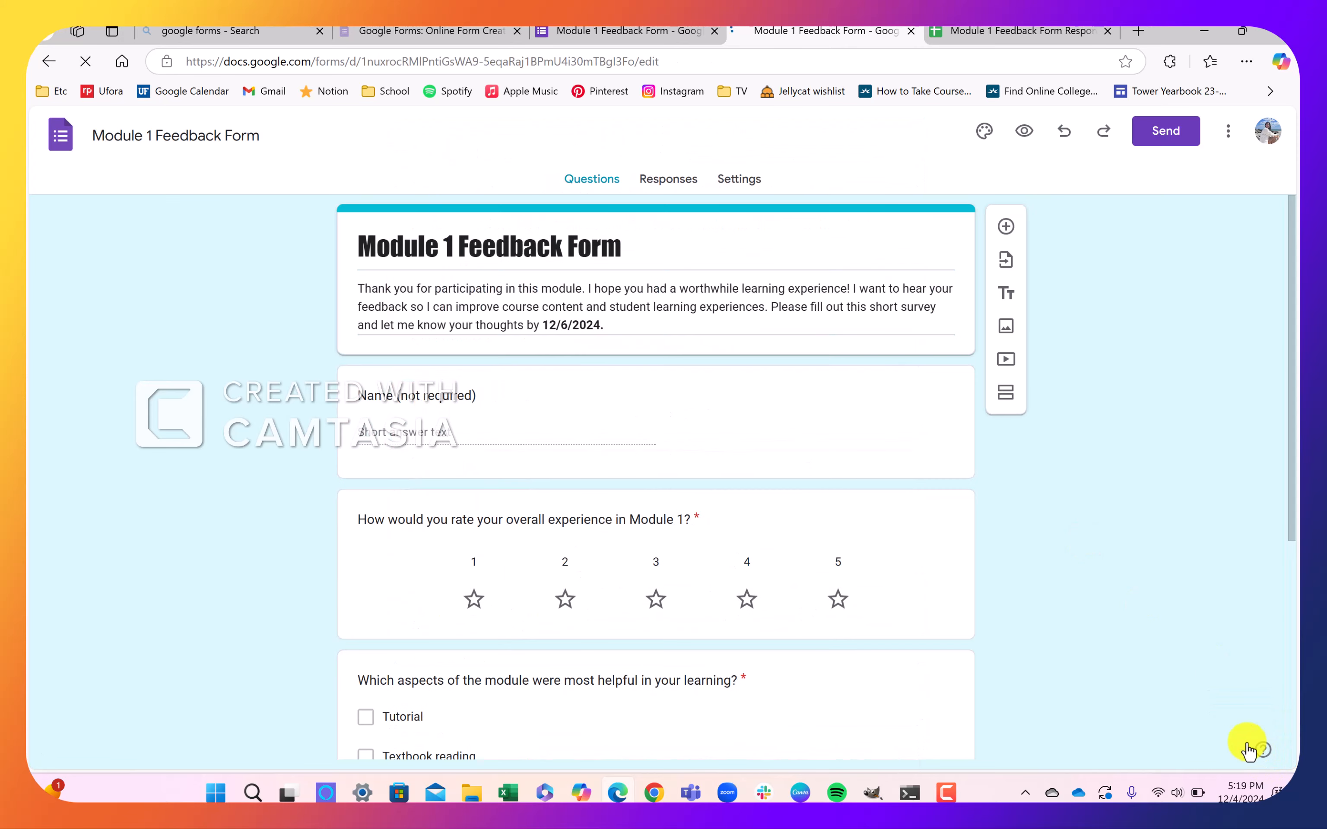